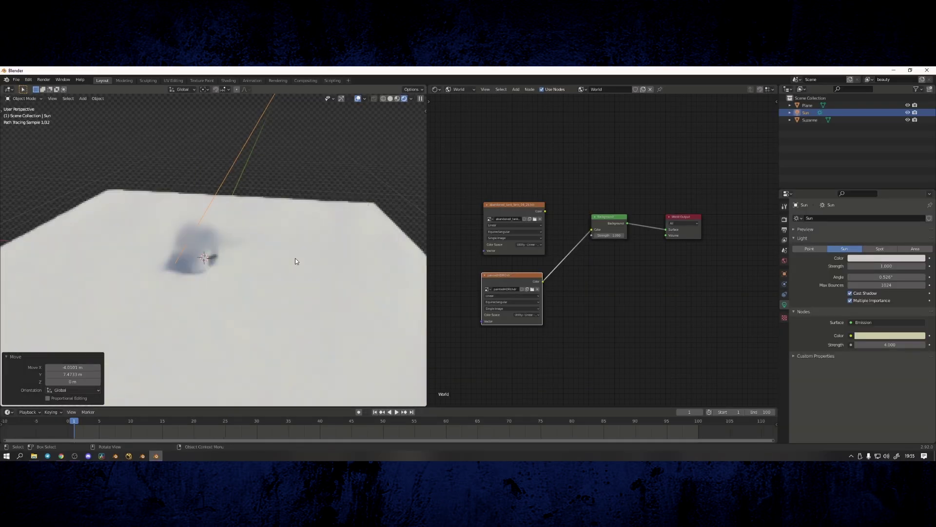
- Hide the viewport overlays to check Suzanne's lighting, restore them, and select the Sun light
click(357, 98)
click(221, 258)
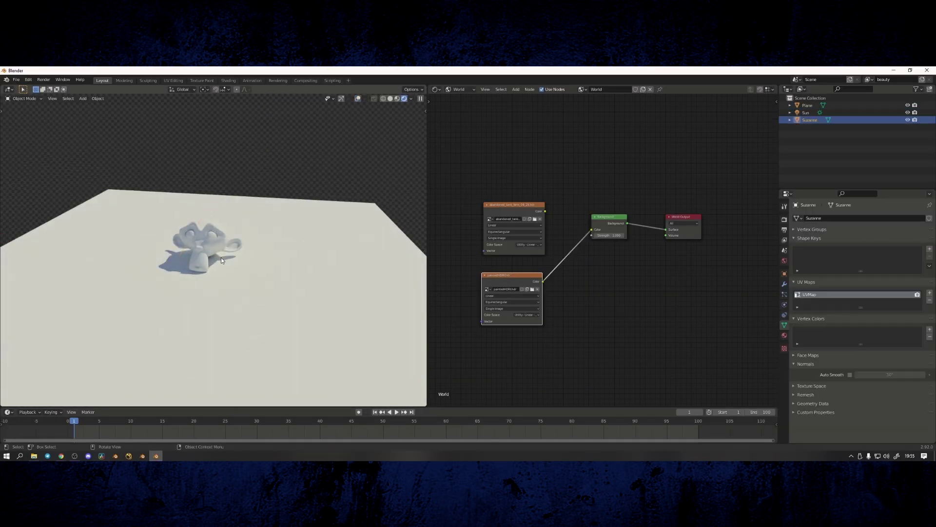
click(357, 98)
click(227, 182)
- Replace the world node editor with a second 3D viewport of the scene
drag(543, 281, 591, 229)
scroll(293, 256, down, 3)
key(shift+F5)
middle_drag(520, 248, 589, 292)
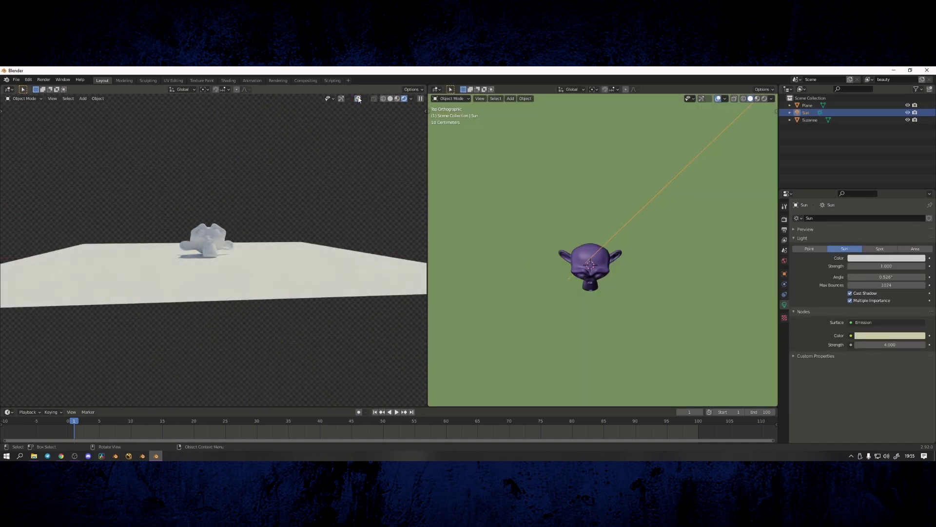
- In top view, move the Sun light to the plane's back edge and rotate it about -46.4° around the view axis
scroll(646, 278, down, 4)
middle_drag(645, 278, 631, 270)
click(784, 219)
key(KP_7)
key(g)
click(702, 213)
key(r)
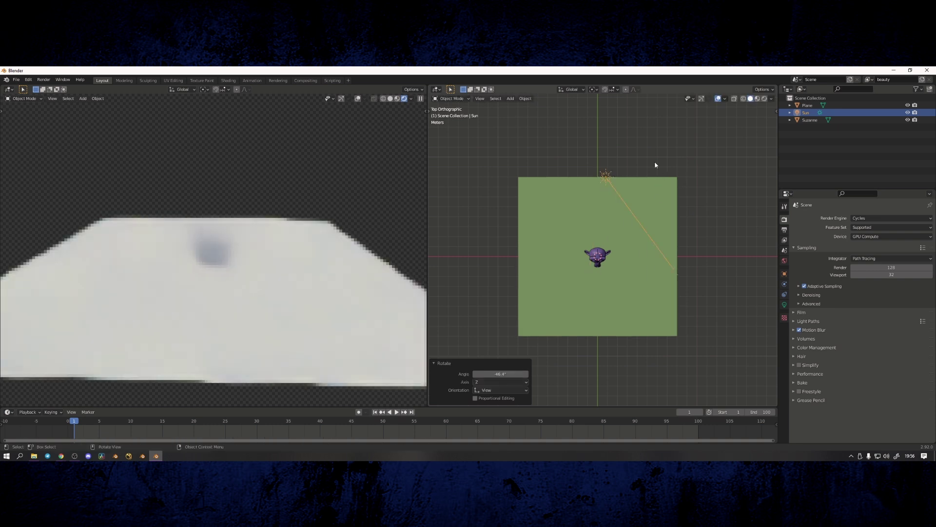
click(685, 202)
- Rotate the Sun light further and reposition it over the plane, checking Suzanne's shadow in the rendered view
middle_drag(280, 218, 307, 281)
key(r)
click(492, 330)
key(g)
click(606, 288)
middle_drag(405, 292, 333, 299)
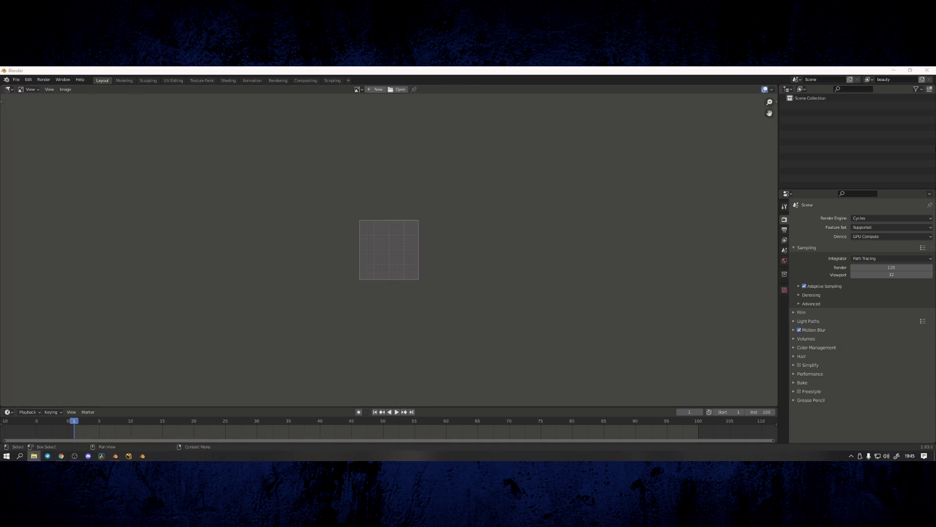
- Load abandoned_tank_farm_04_2k.hdr from the Downloads folder into the image editor
drag(935, 136, 453, 105)
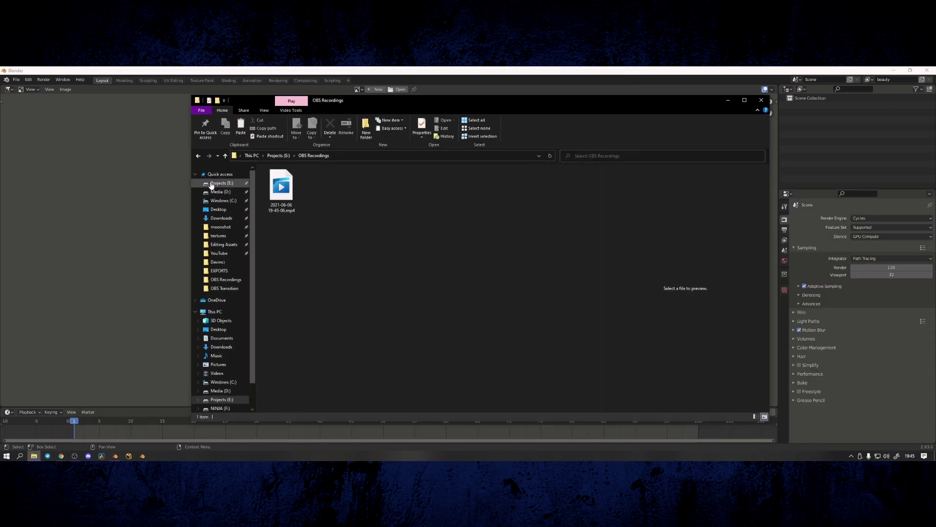
click(220, 192)
click(222, 218)
click(304, 191)
drag(403, 102, 559, 109)
drag(461, 197, 367, 285)
- Show the image editor's tools and settings sidebar, and change the editor to Paint mode
key(t)
key(n)
click(30, 89)
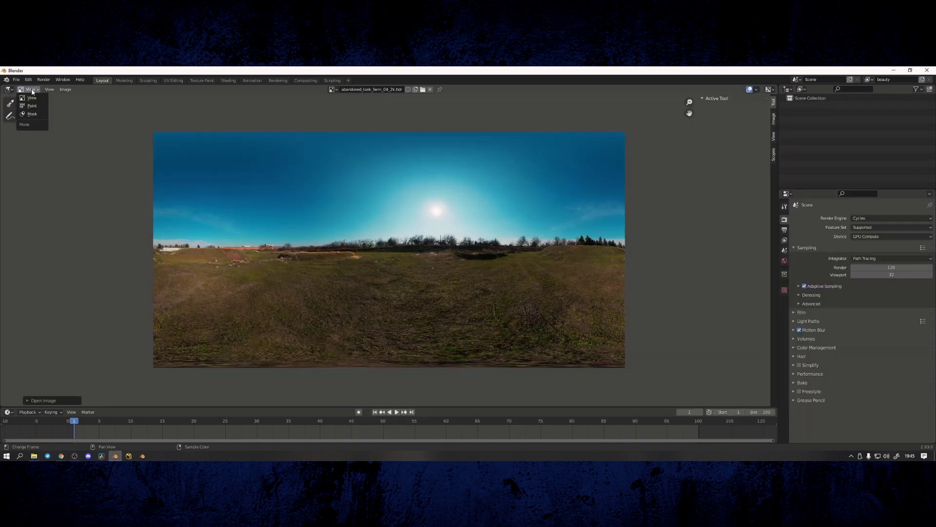
click(41, 112)
- Choose the Clone brush and set abandoned_tank_farm_04_2k.hdr as its source image
click(10, 141)
click(749, 241)
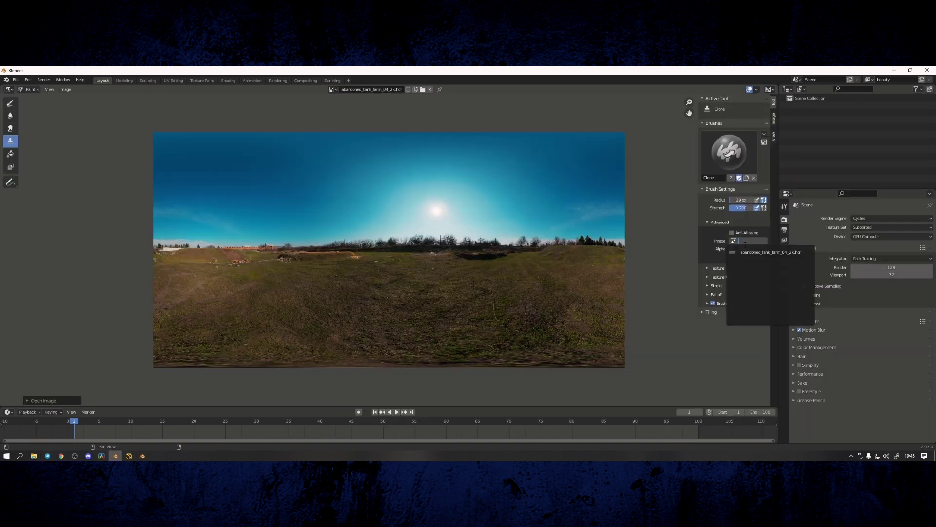
click(751, 252)
- Offset the clone source sideways, set the brush radius to about 112 px, and clone clear sky over the sun
right_drag(447, 241, 536, 241)
key(f)
click(469, 217)
mouse_move(433, 211)
mouse_down()
mouse_move(424, 178)
mouse_move(437, 171)
mouse_move(453, 211)
mouse_move(403, 208)
mouse_move(435, 210)
mouse_up()
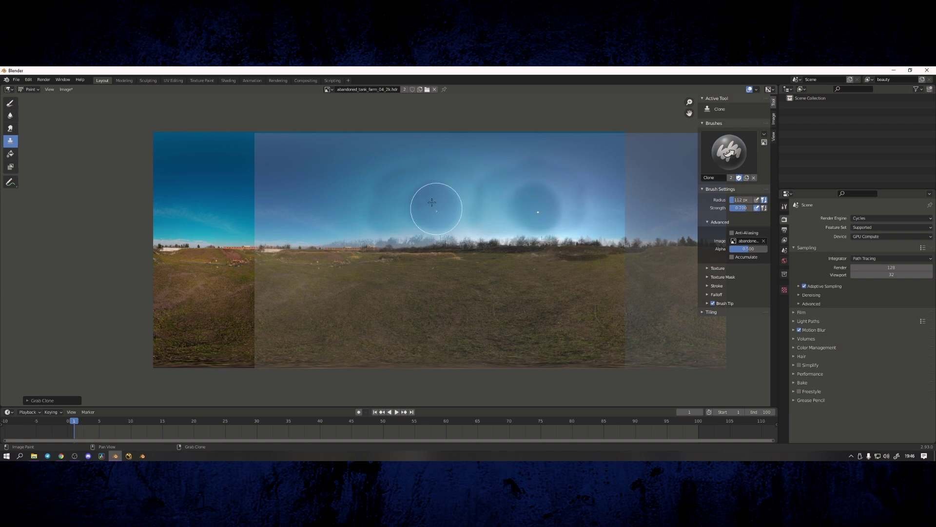
- Resize the Clone brush and clone out the remaining glow around the sun, shifting the source offset as needed
key(f)
click(446, 187)
mouse_move(375, 185)
mouse_down()
mouse_move(443, 207)
mouse_move(409, 205)
mouse_move(453, 193)
mouse_up()
mouse_move(453, 193)
right_down()
mouse_move(474, 161)
mouse_move(596, 241)
mouse_move(479, 184)
mouse_move(440, 222)
right_up()
- Blend the cloned sky with the Smear brush, and switch to the Draw brush with a sampled colour
click(10, 128)
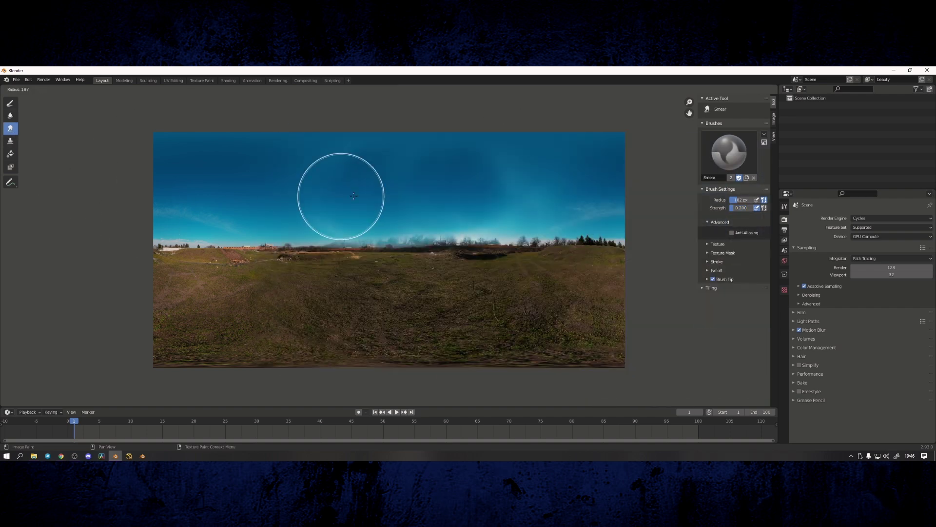
key(s)
click(9, 103)
- Save the painted environment image as a new HDR file
click(65, 89)
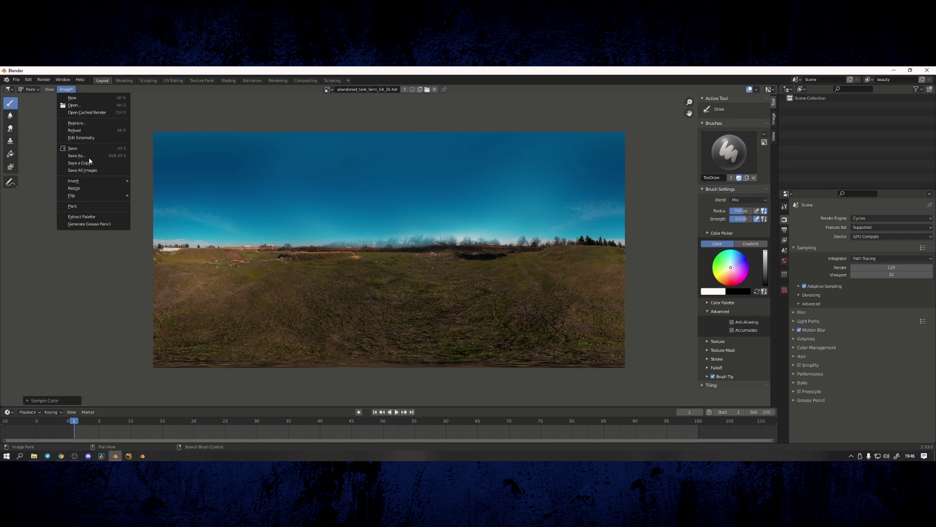
click(90, 156)
click(765, 100)
click(750, 153)
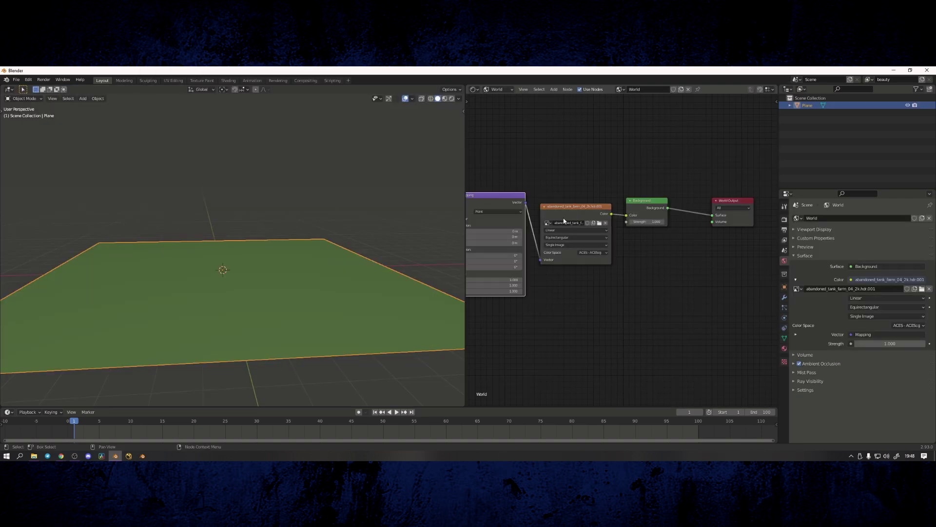
- Connect the paintedHDRI.hdr environment texture to the world Background's colour and preview it in the viewport
click(660, 240)
click(681, 303)
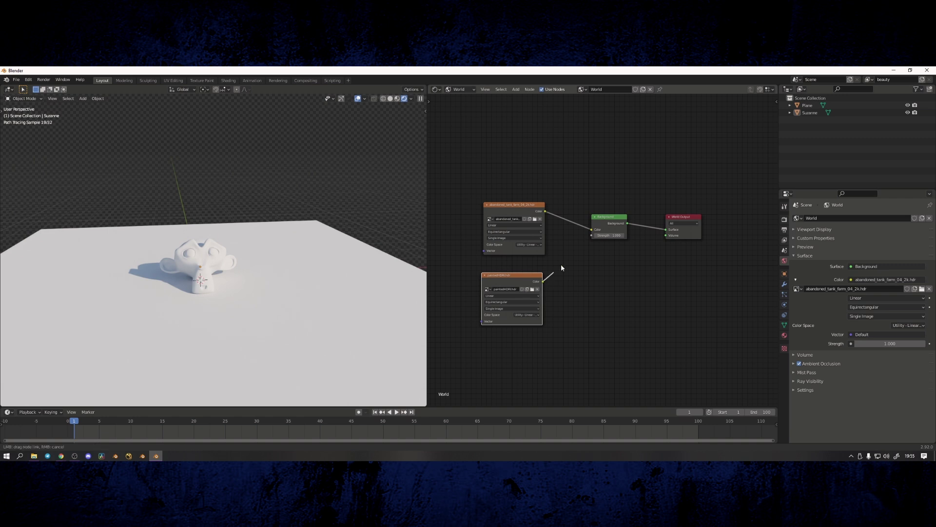
drag(562, 265, 591, 229)
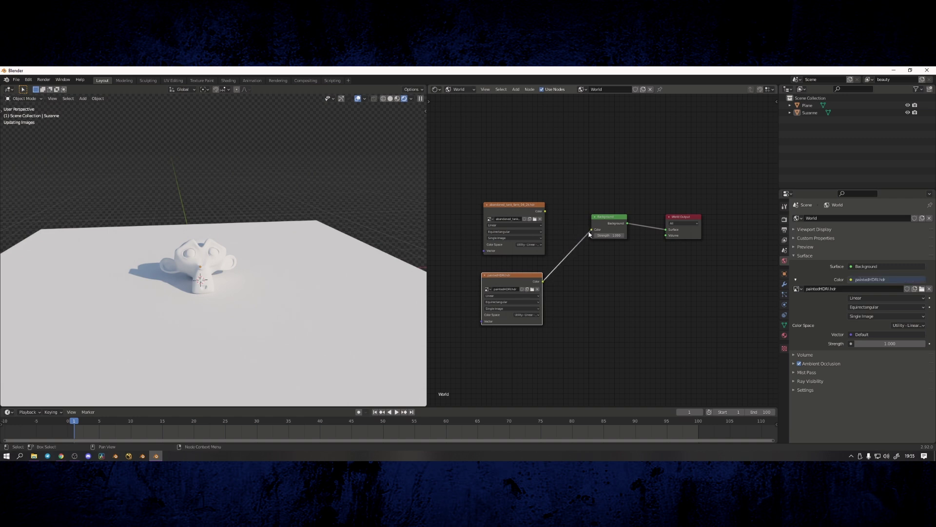
key(z)
click(349, 292)
scroll(293, 322, down, 5)
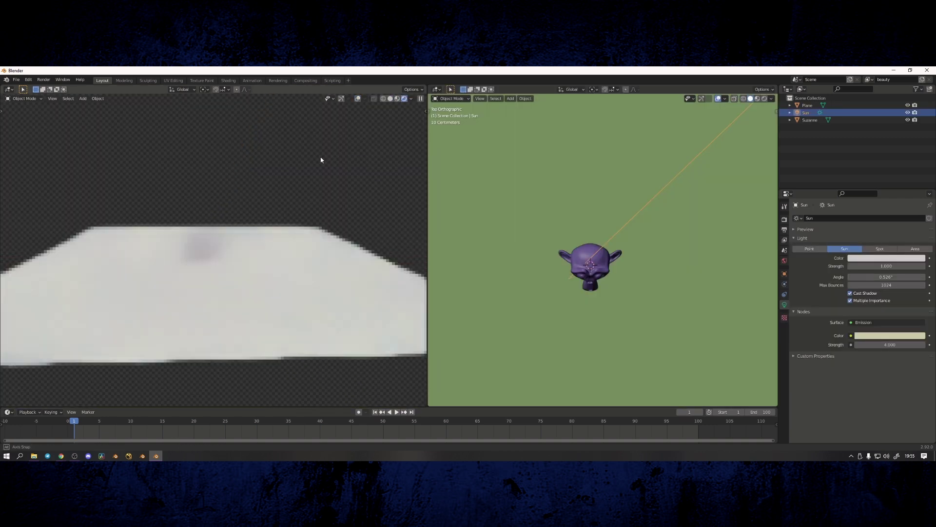
- Move the Sun light near the plane's back edge in top view and rotate it about -46.4°
key(KP_7)
key(g)
click(611, 201)
key(r)
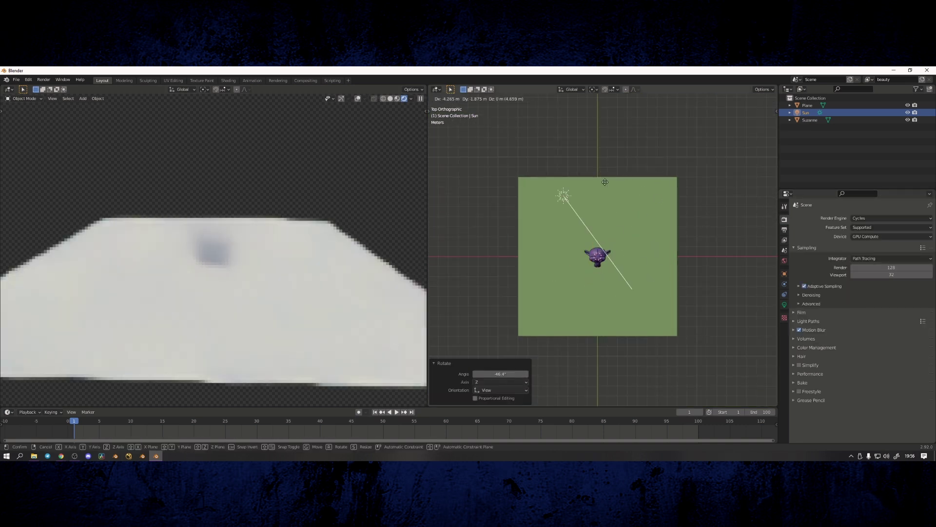
click(671, 219)
- Shift the Sun light toward the plane's back-left corner and rotate it to aim toward Suzanne
key(g)
click(625, 259)
key(r)
click(609, 177)
- Adjust the Sun light's rotation and position once more over the plane
ctrl+middle_drag(282, 273, 231, 273)
key(r)
click(492, 327)
key(g)
click(604, 285)
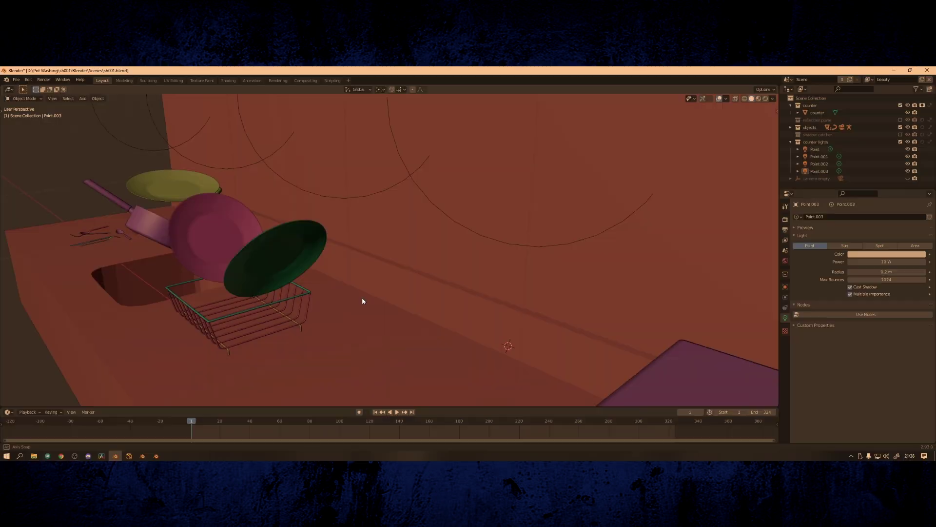
- Frame the counter in the kitchen scene's viewport and clear the selection
middle_drag(362, 299, 444, 305)
click(223, 362)
key(KP_Decimal)
scroll(387, 307, up, 3)
key(alt+a)
- Look through the camera and switch the viewport to rendered shading
key(KP_0)
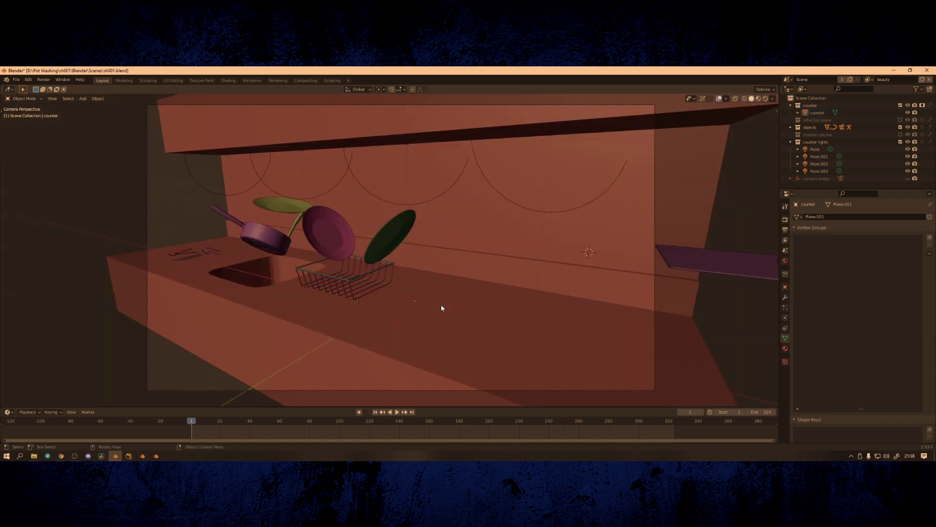
key(z)
click(441, 245)
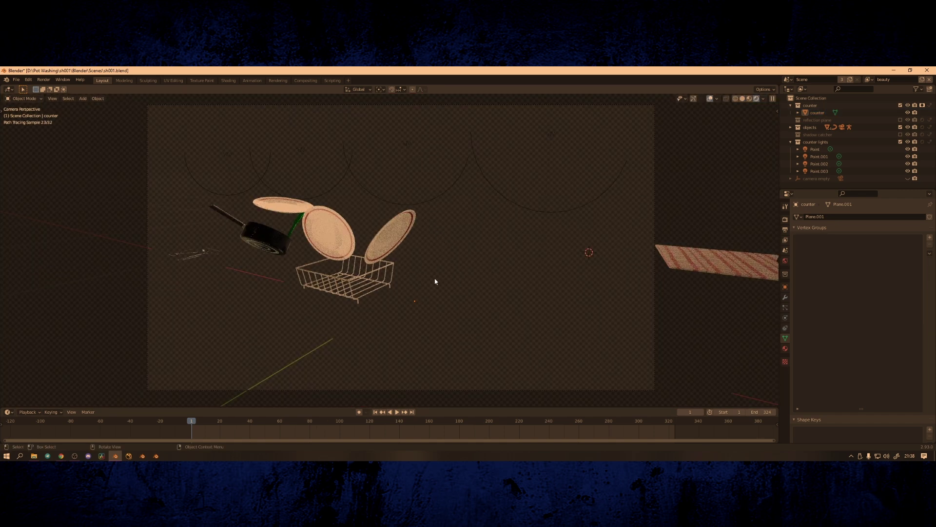
- Switch to the reflections view layer and exclude the shadow catcher collection from it
click(869, 79)
click(824, 97)
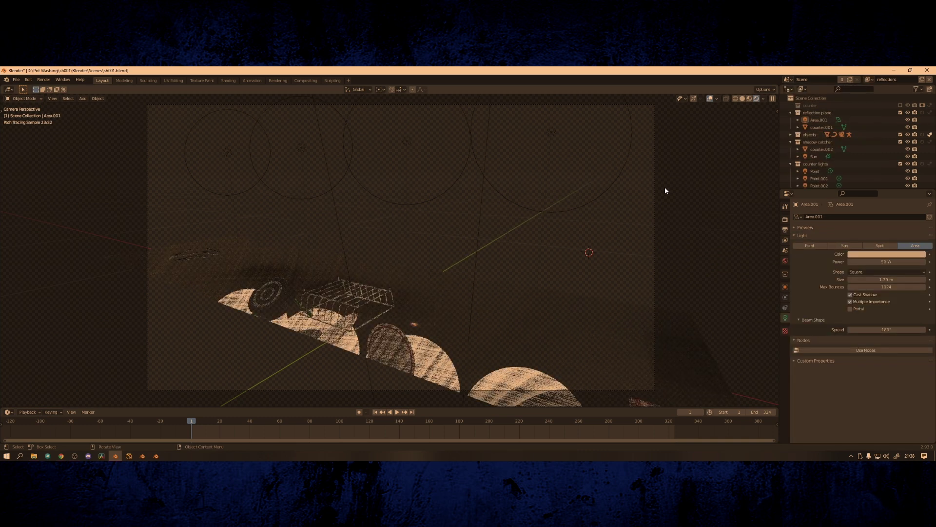
click(901, 141)
scroll(901, 127, down, 1)
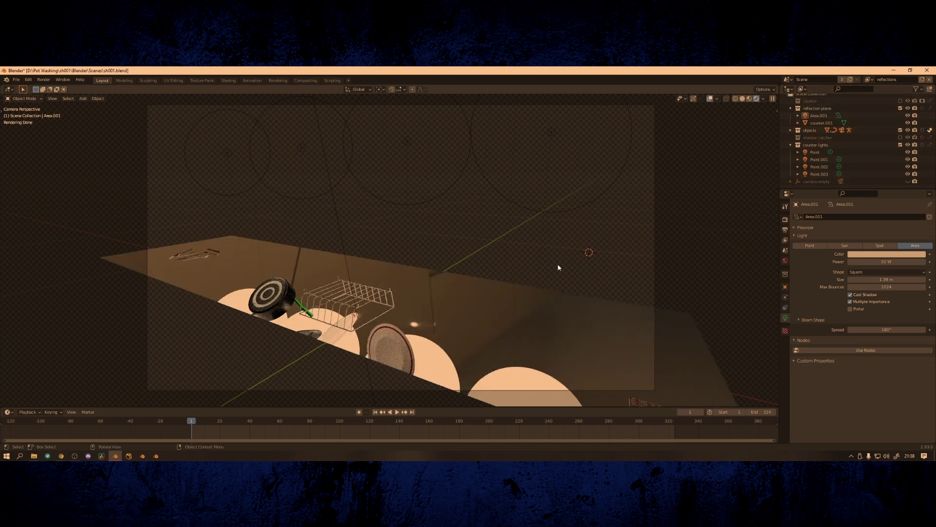
- Set the world background strength to 0 and exclude the counter lights collection from the view layer
click(786, 261)
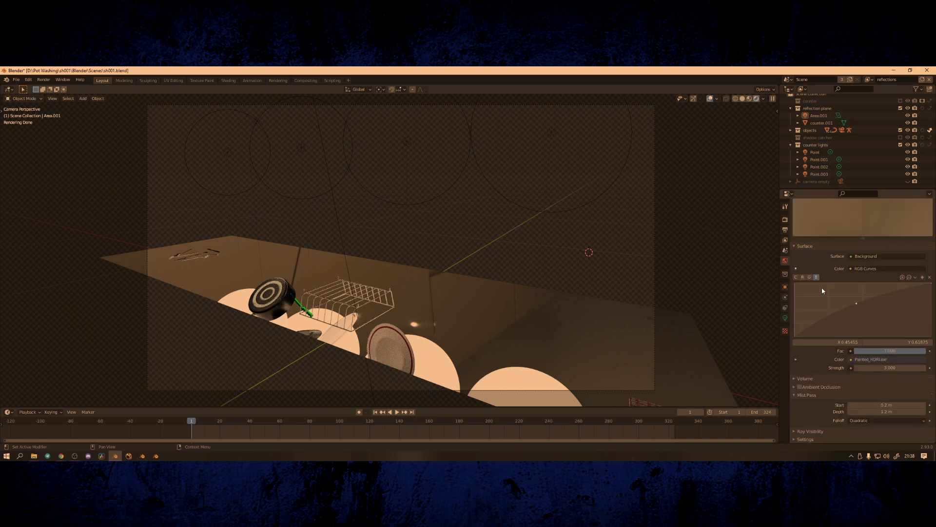
click(805, 243)
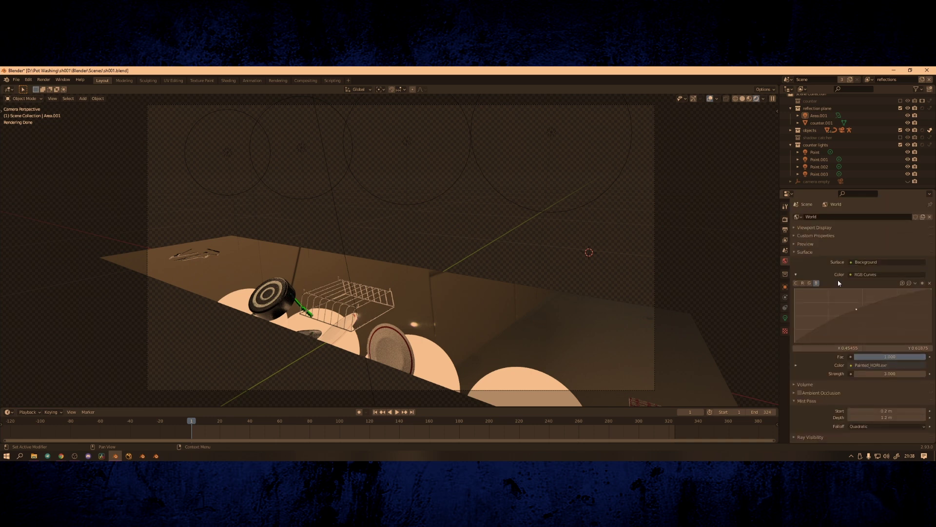
click(795, 274)
text(0)
key(Return)
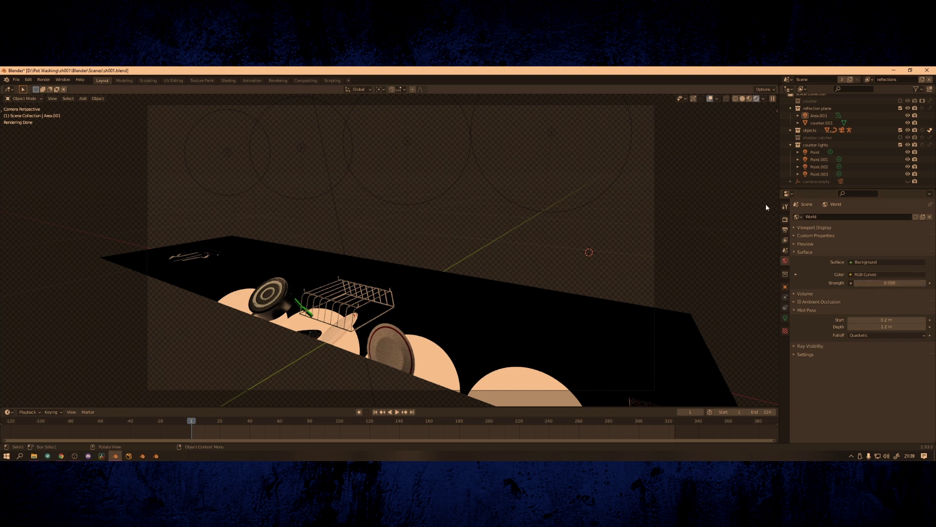
scroll(858, 130, up, 1)
click(901, 149)
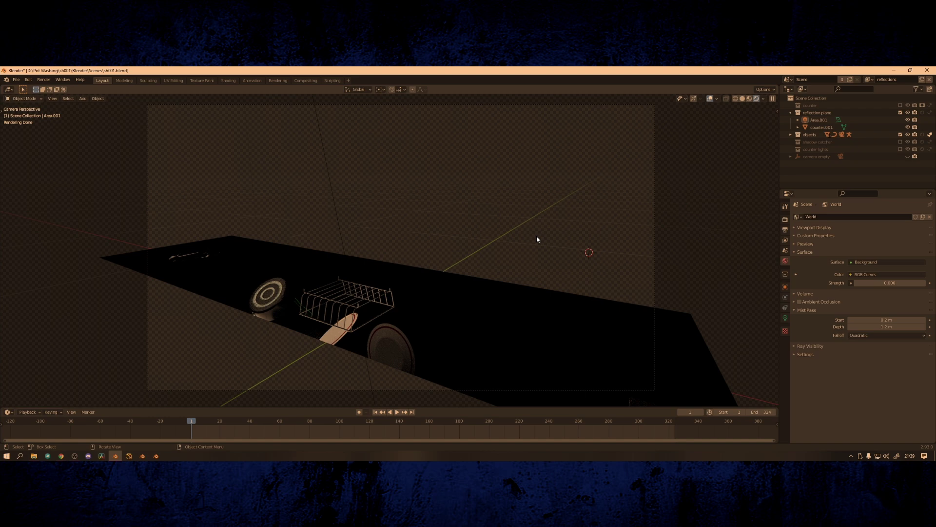
- Select the Area.001 light and examine how it is placed around the reflection plane and objects
key(KP_0)
scroll(531, 241, down, 4)
click(332, 194)
scroll(438, 207, down, 3)
middle_drag(438, 207, 344, 252)
scroll(431, 248, up, 6)
scroll(344, 251, down, 3)
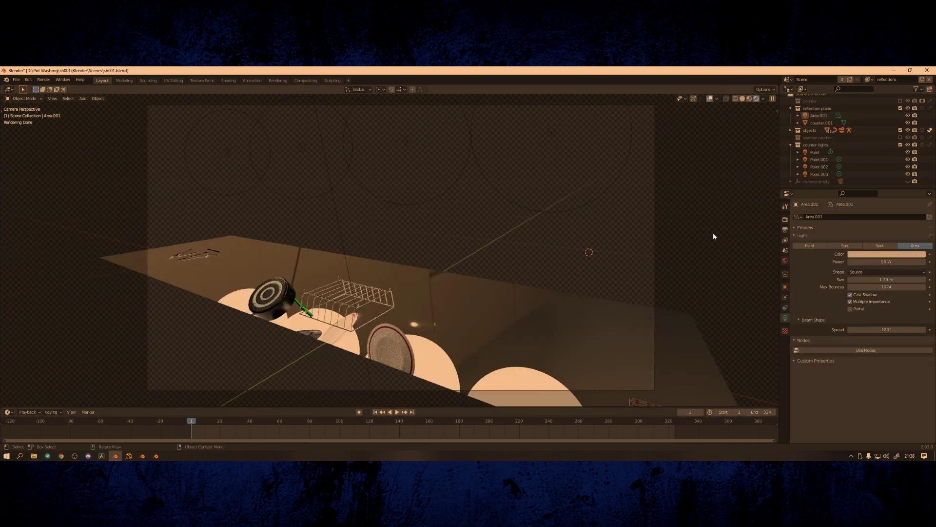
- Reduce the world's background strength to 0 and turn off the counter lights collection for the reflections layer
click(785, 261)
click(806, 244)
click(796, 274)
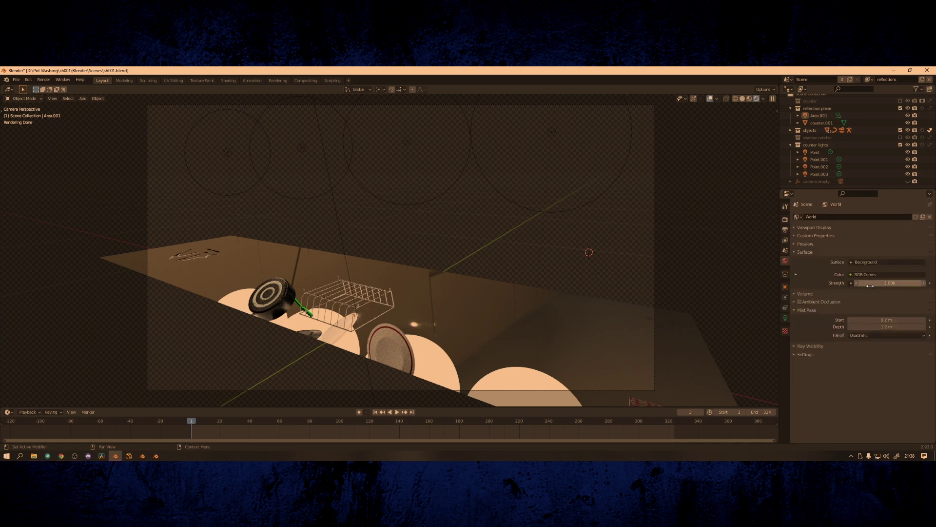
drag(869, 284, 780, 284)
click(900, 145)
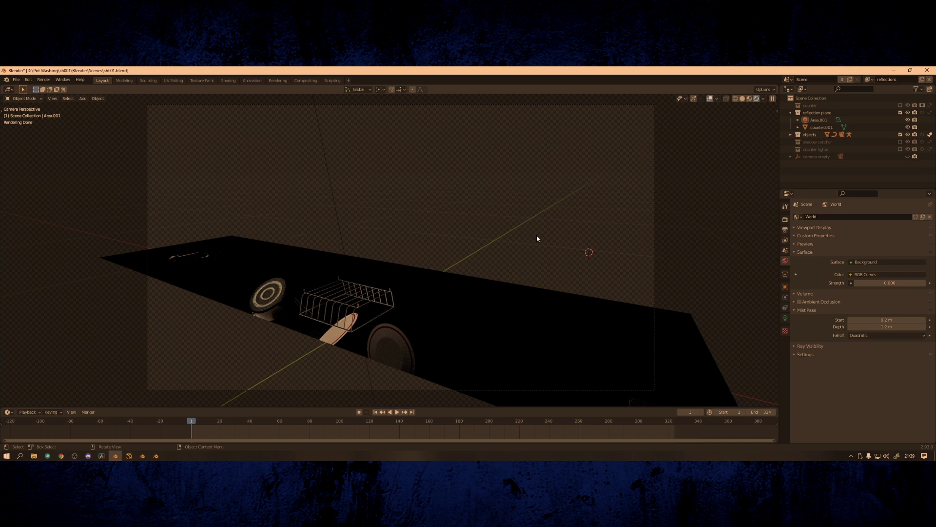
- Select the Area.001 light and inspect its position relative to the reflection plane from outside the camera
middle_drag(621, 239, 510, 236)
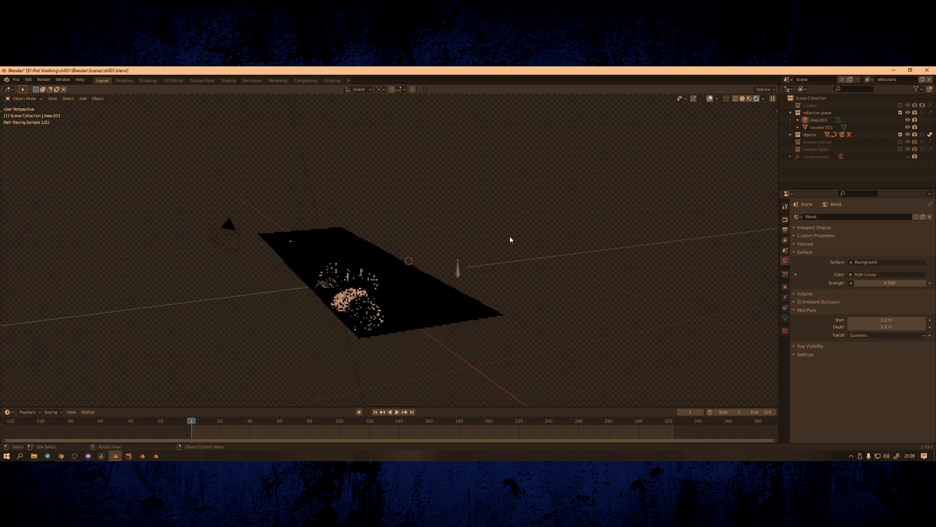
scroll(510, 236, down, 1)
click(338, 191)
scroll(438, 207, down, 3)
middle_drag(438, 207, 416, 251)
scroll(418, 269, up, 3)
scroll(344, 251, down, 2)
- Return to the camera view and scrub the animation to frame 281
key(KP_0)
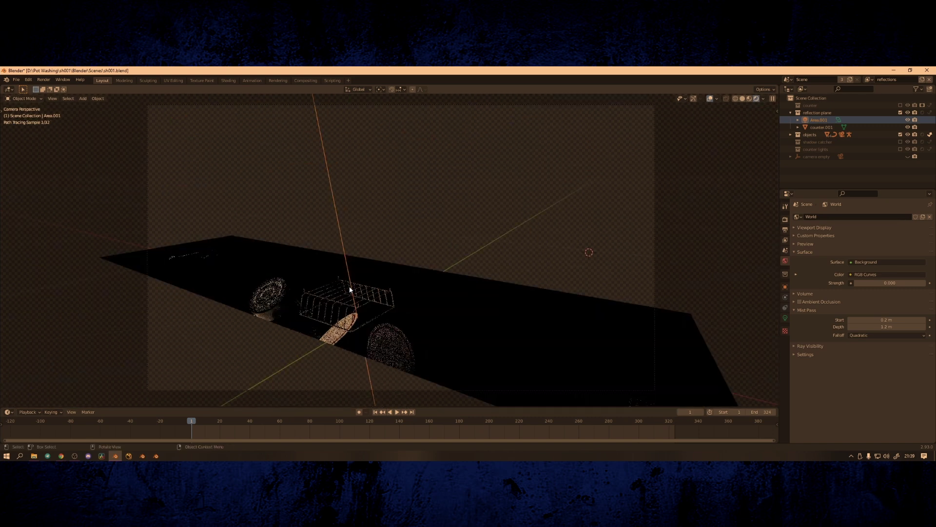
drag(216, 422, 609, 425)
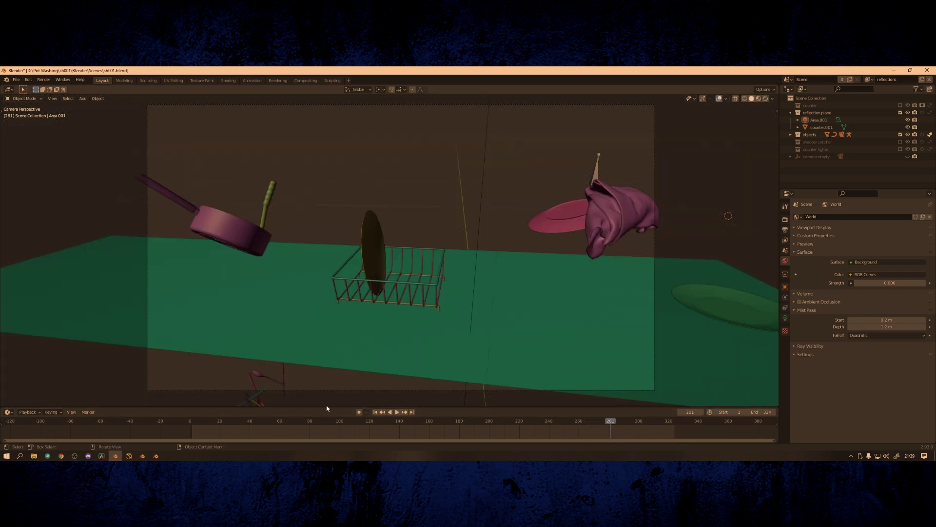
- Switch to Nuke, add a Merge node combining the reflections with the main comp, and set its operation to plus
click(128, 456)
key(m)
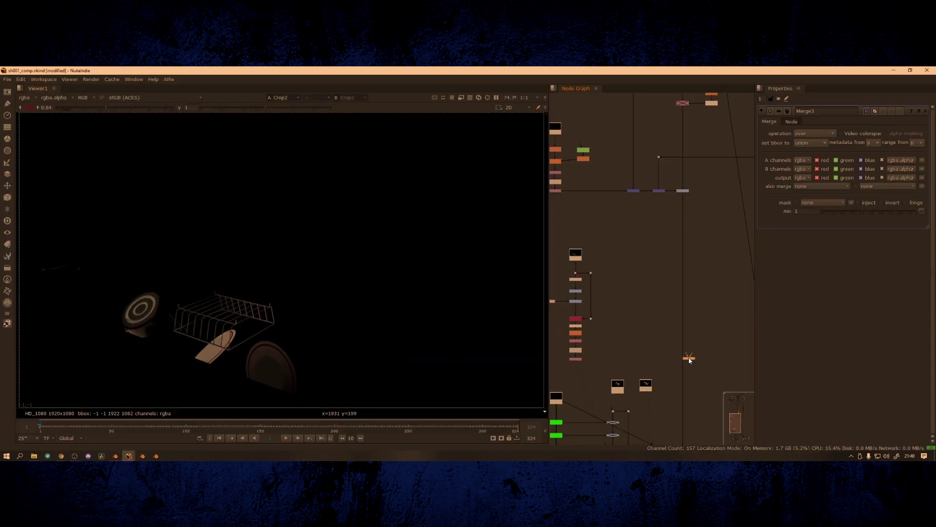
key(1)
click(814, 134)
click(814, 271)
- Check the reflections on the countertop up close and set the plus merge's mix to 0.175
scroll(379, 298, up, 5)
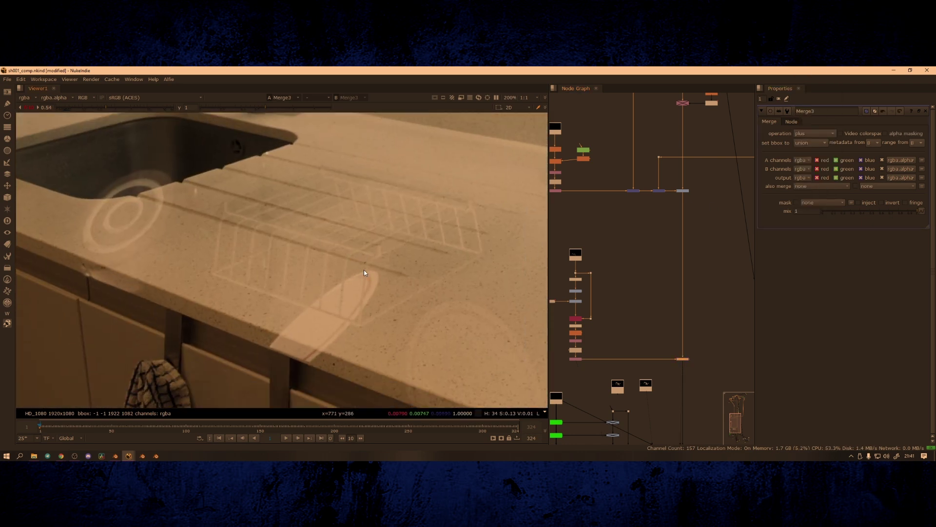
middle_drag(336, 317, 381, 310)
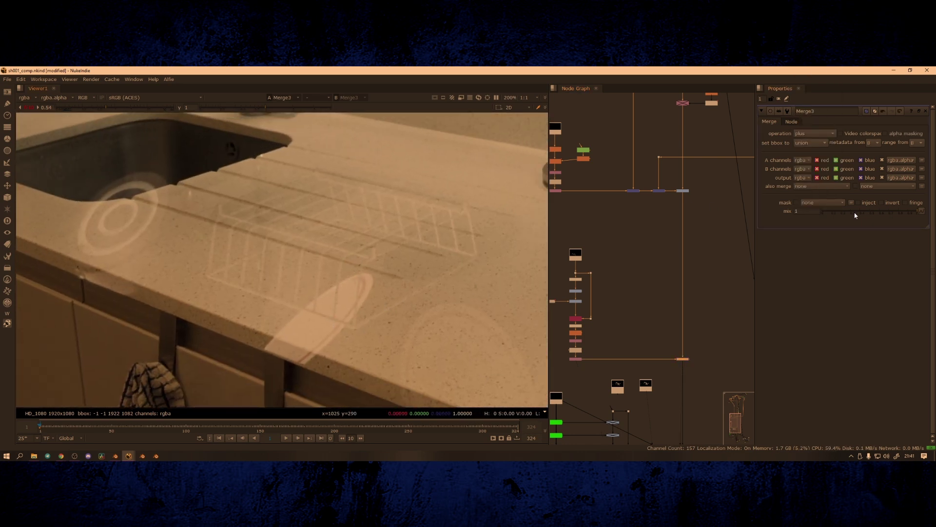
click(821, 211)
click(638, 347)
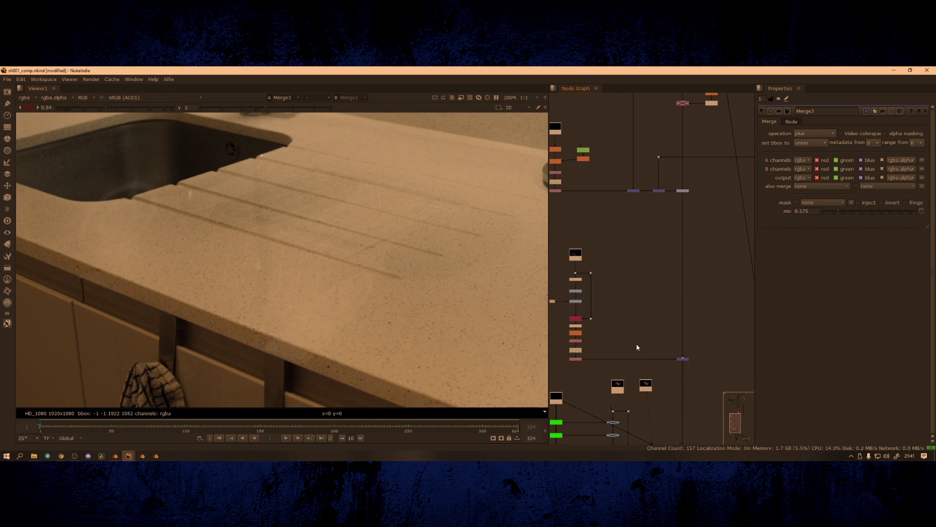
- Copy the two merge nodes feeding the upper object merge and paste duplicates lower in the node graph
scroll(640, 175, up, 4)
scroll(656, 226, down, 2)
drag(617, 208, 684, 233)
key(ctrl+c)
middle_drag(684, 234, 692, 137)
key(ctrl+v)
- Insert the pasted merge nodes into the reflection branch before the plus merge, connect their upper inputs, and align them
drag(689, 329, 657, 190)
middle_drag(683, 409, 641, 104)
drag(647, 413, 655, 133)
drag(616, 418, 633, 419)
click(697, 428)
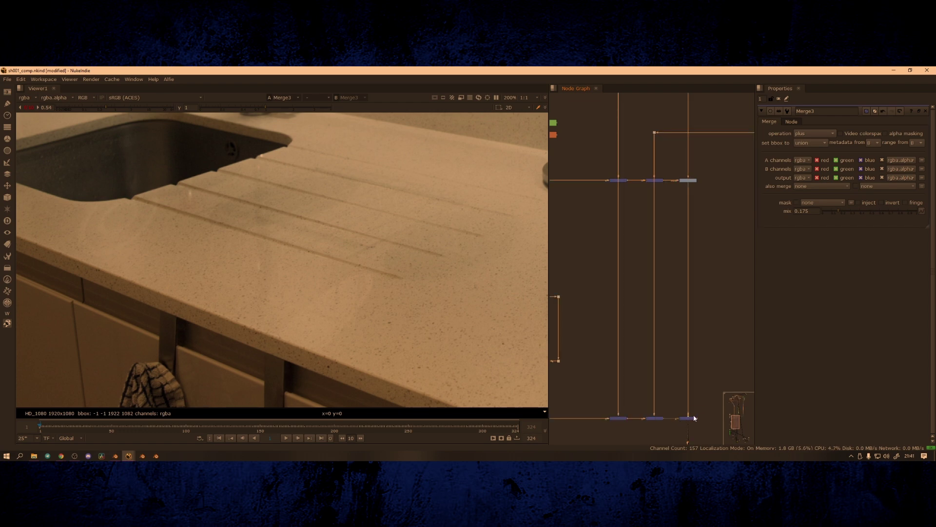
- Raise the plus merge's mix to 0.265 and check the countertop reflections across the wider frame
drag(845, 213, 847, 213)
scroll(392, 315, down, 2)
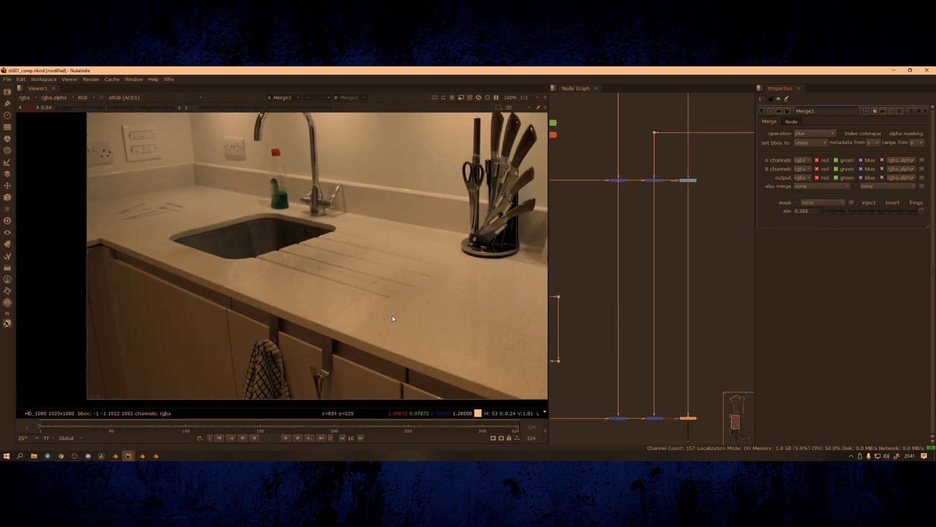
middle_drag(392, 315, 346, 327)
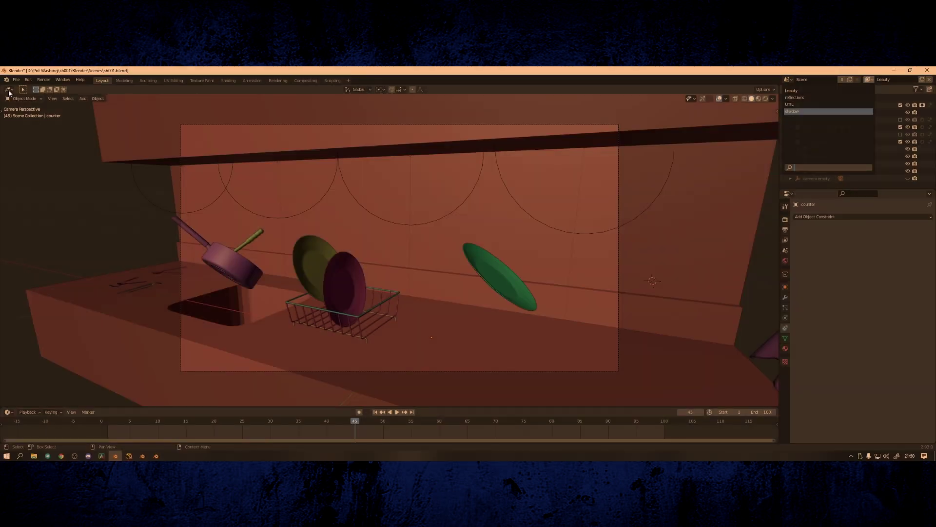
- Switch to Blender, set the render output path to the Renders\BEAUTY folder, and review the render-layer nodes in the compositor
click(8, 91)
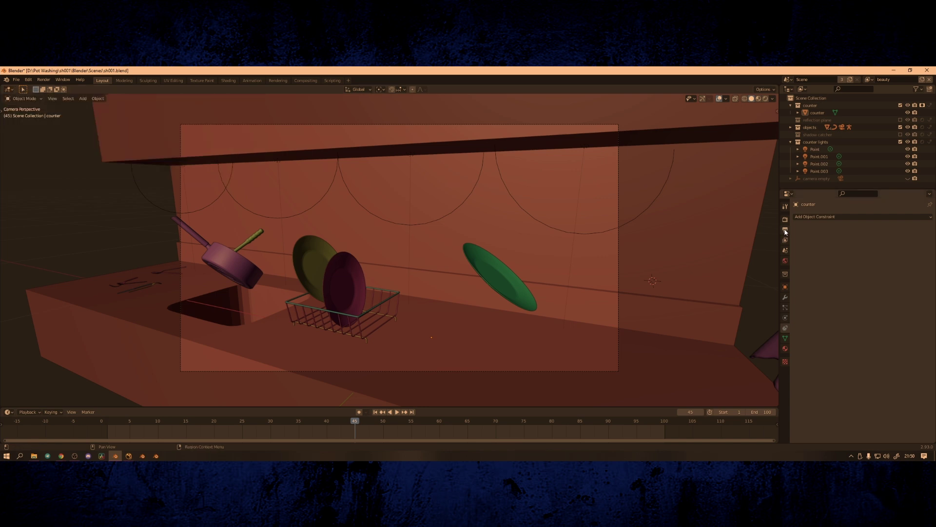
click(785, 229)
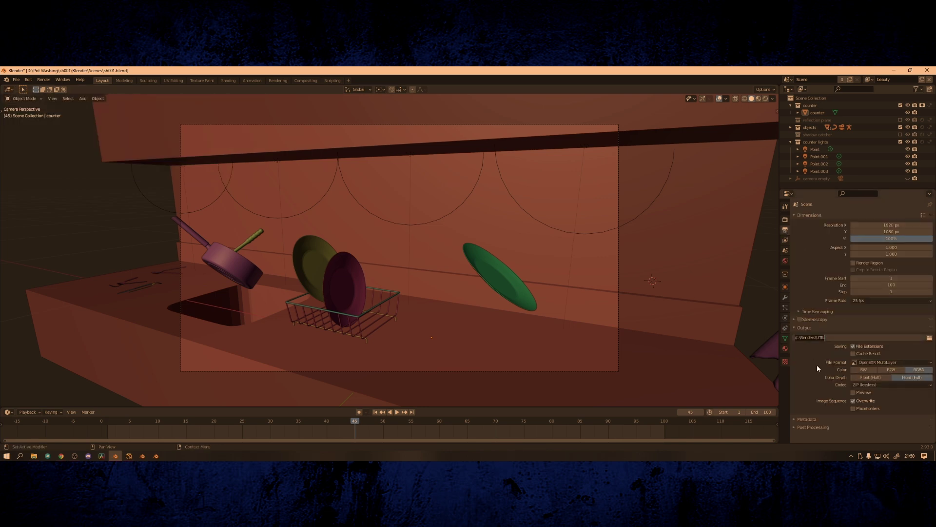
key(Return)
click(32, 134)
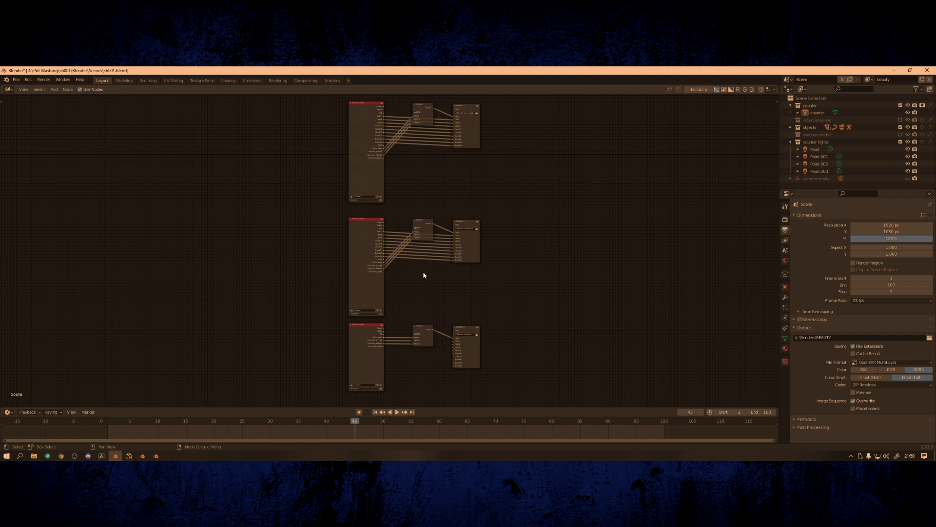
scroll(423, 275, up, 2)
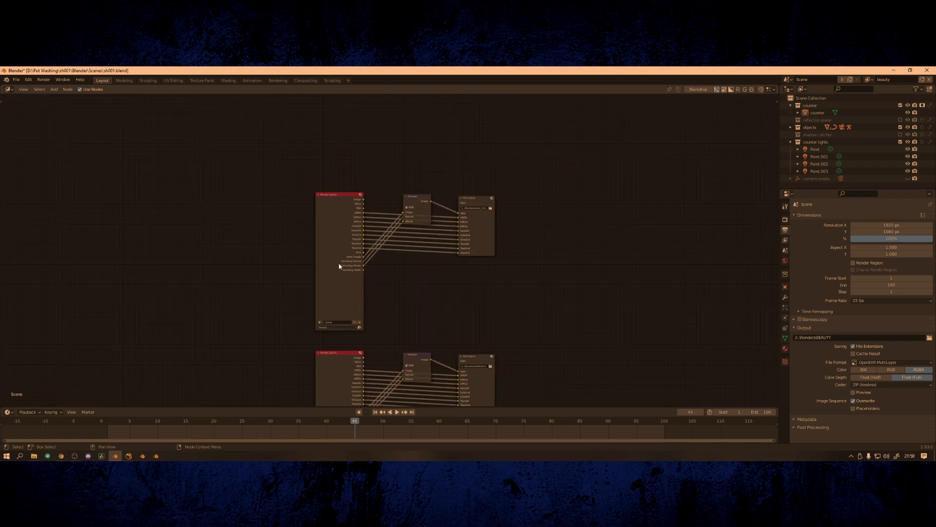
scroll(328, 268, up, 2)
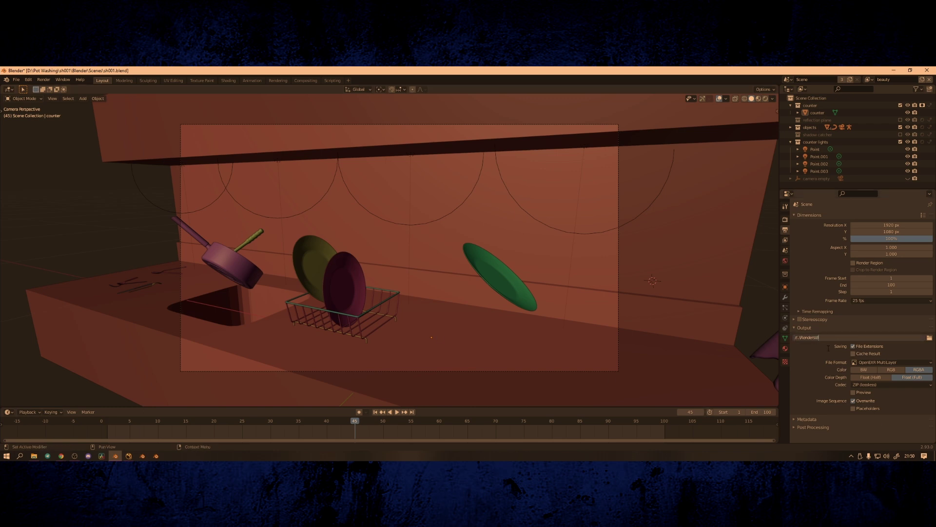
key(Return)
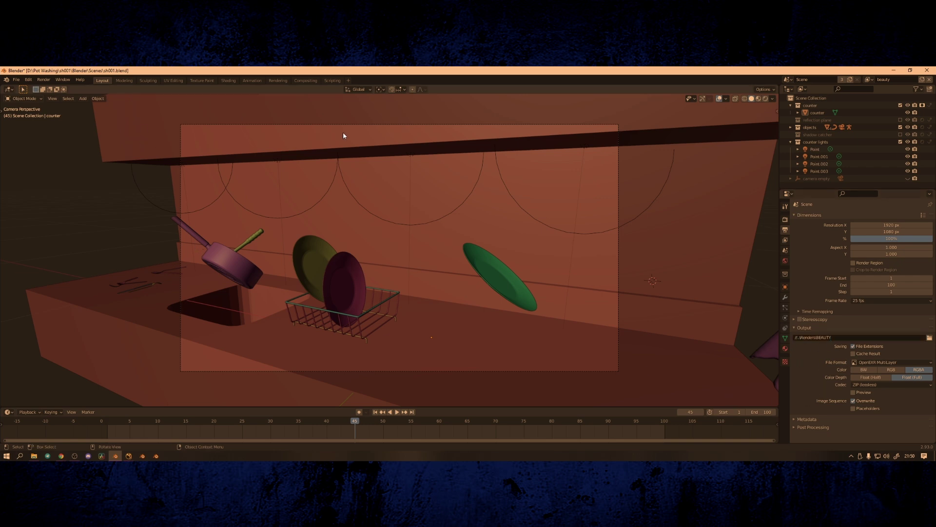
- Open the compositor and show the path and format properties of the beauty layer's File Output node
click(13, 89)
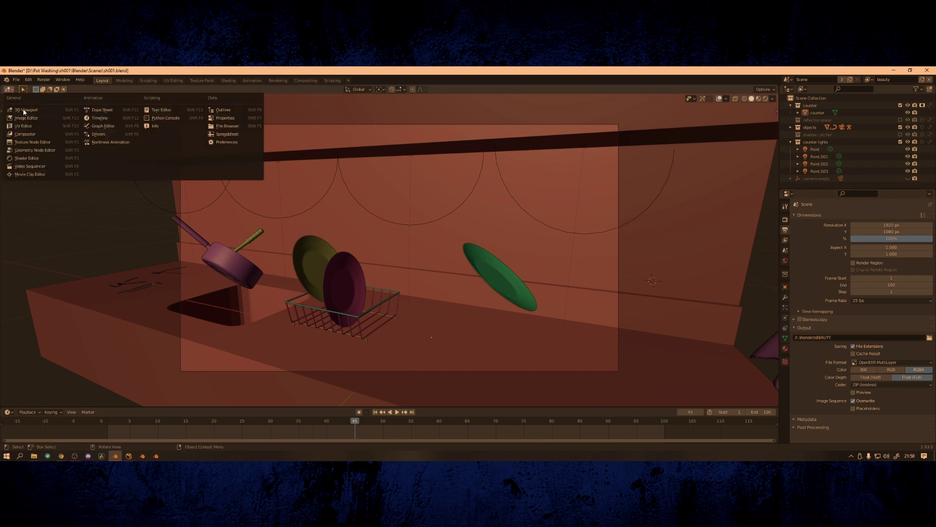
click(33, 135)
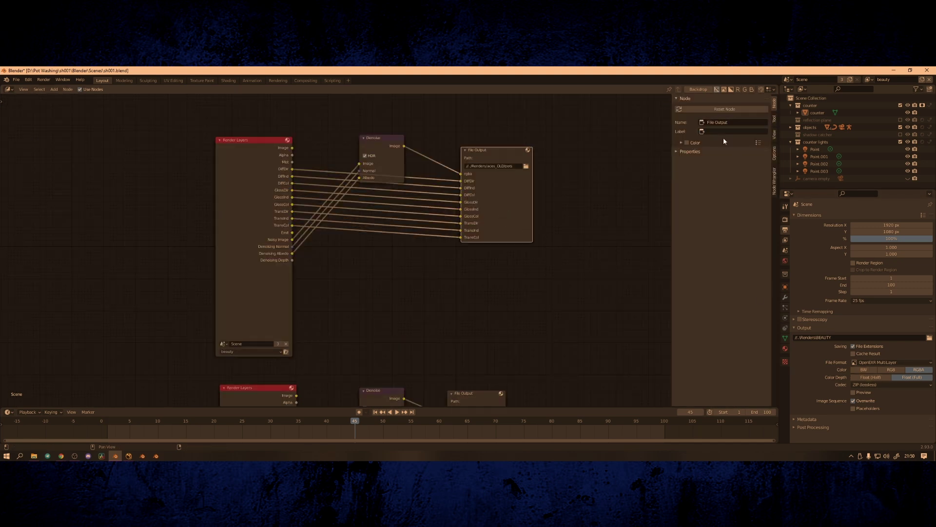
click(690, 152)
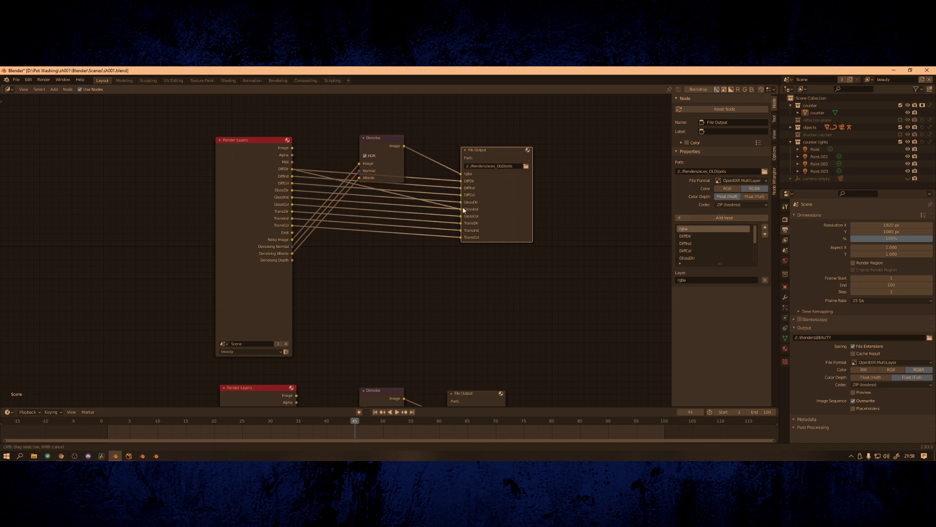
- Reconnect the beauty Render Layers node's diffuse and glossy passes to the matching File Output inputs
ctrl+right_drag(414, 297, 414, 299)
drag(292, 169, 461, 181)
drag(461, 188, 292, 176)
mouse_move(292, 182)
mouse_down()
mouse_move(460, 195)
mouse_move(292, 189)
mouse_up()
drag(292, 197, 460, 209)
drag(460, 216, 285, 200)
- Add a Denoise node above the links between the beauty Render Layers and File Output nodes
text(denoise)
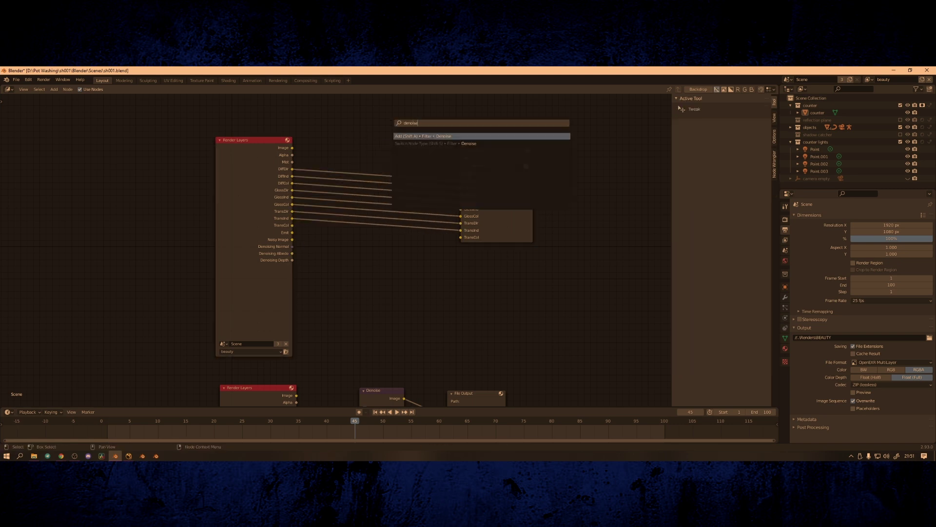
key(Return)
click(356, 116)
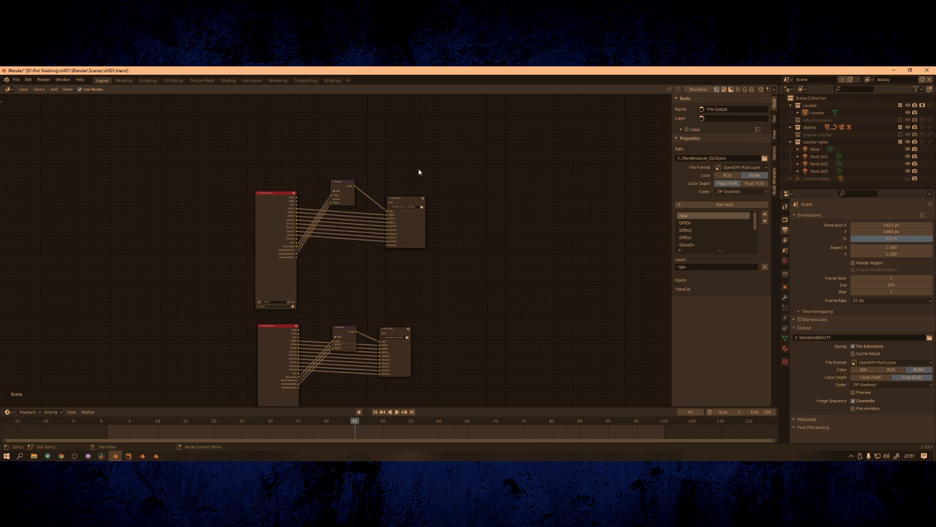
- Examine the File Output settings for the reflections and shadow render layers
scroll(476, 177, up, 3)
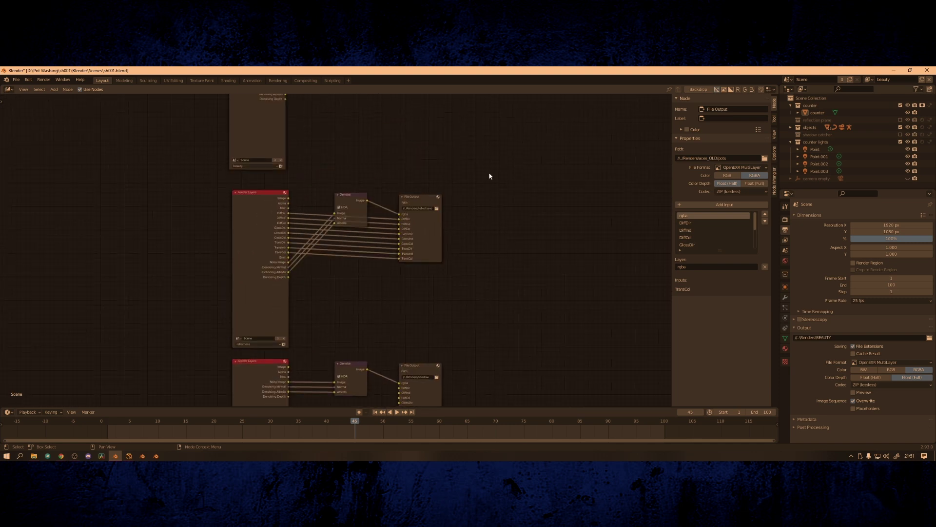
scroll(491, 174, up, 3)
click(489, 189)
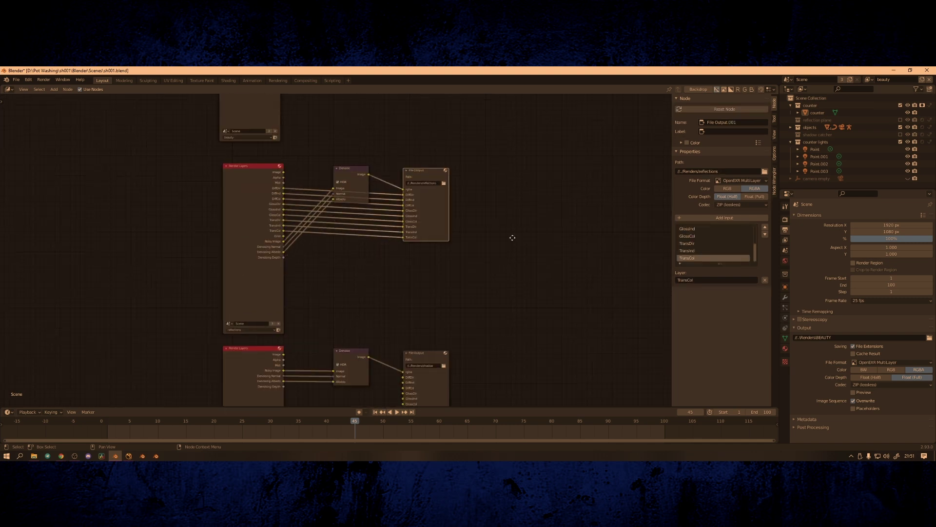
scroll(512, 236, up, 3)
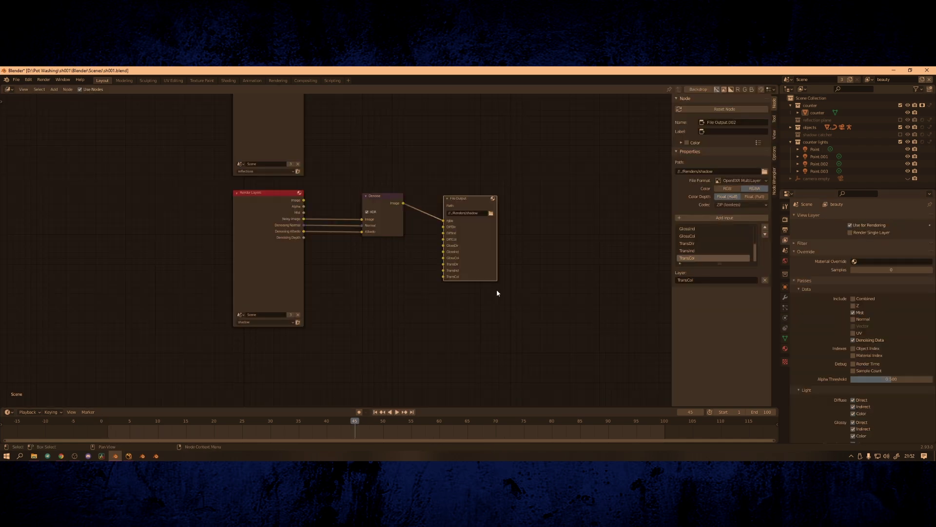
- Render the animation so the File Output nodes write every layer, and quit the Blender session
key(ctrl+F12)
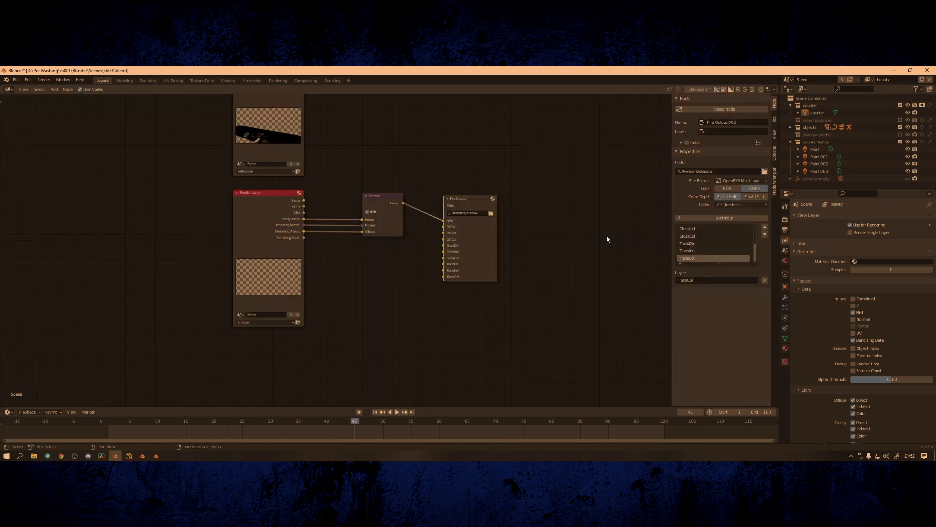
key(ctrl+q)
click(489, 281)
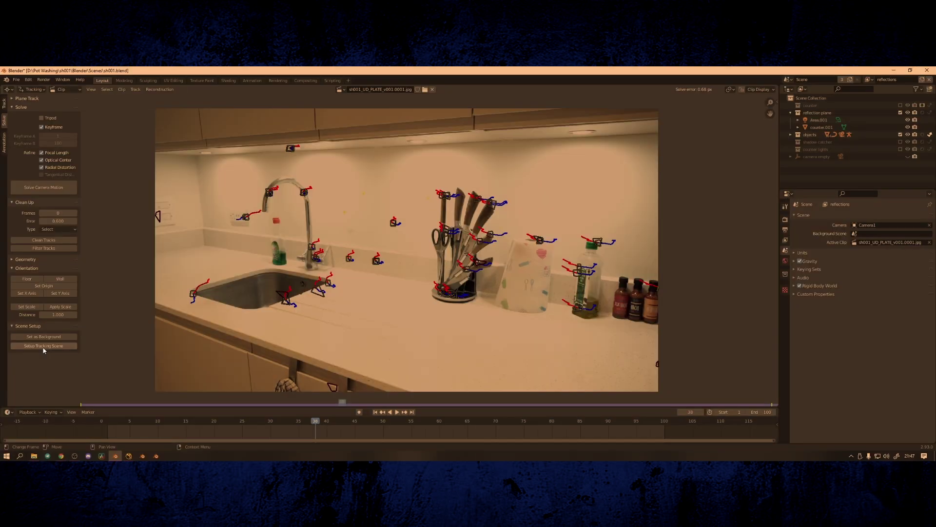
- Set up a tracking scene from the solved plate clip and look through the list of view layers
click(868, 79)
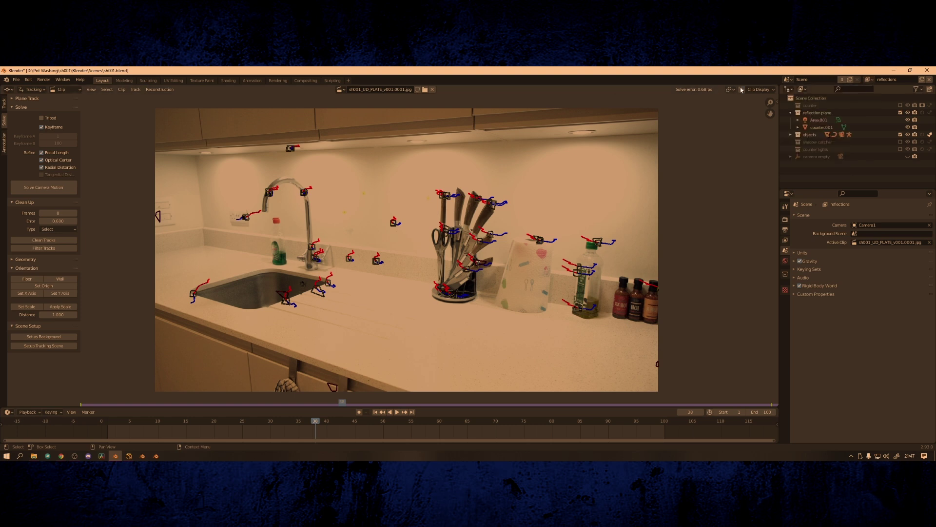
click(54, 344)
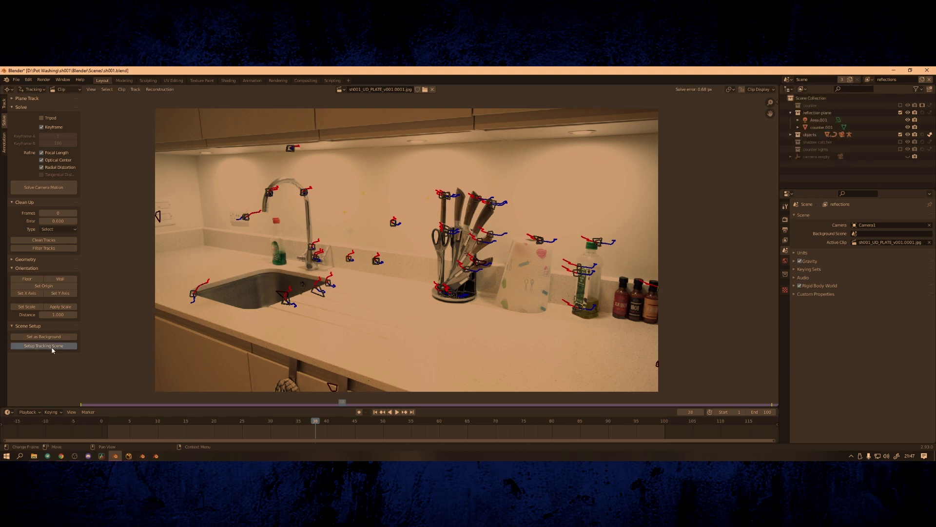
click(868, 82)
key(Down)
key(Down)
key(Down)
key(Down)
key(Escape)
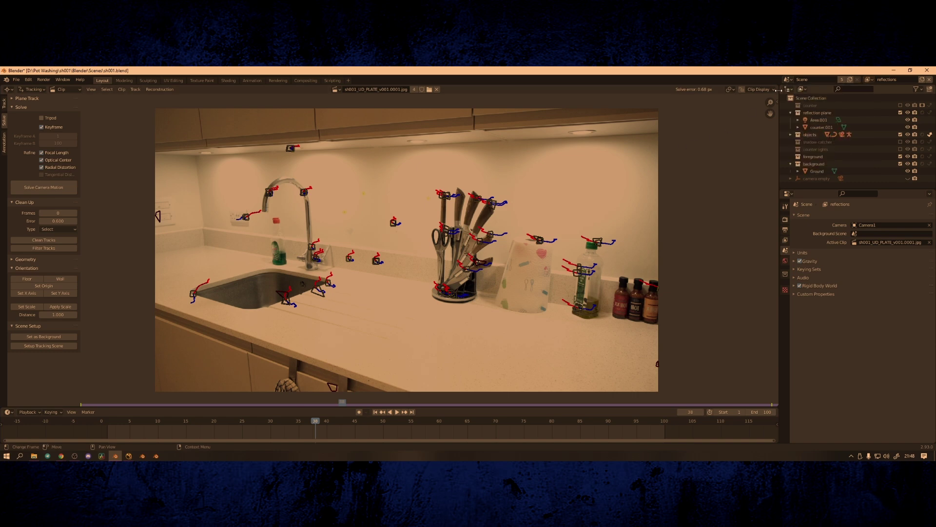
- Split the clip editor, show the compositor beside it, and move the tracking setup's nodes clear of the existing render-layer nodes
drag(776, 87, 319, 186)
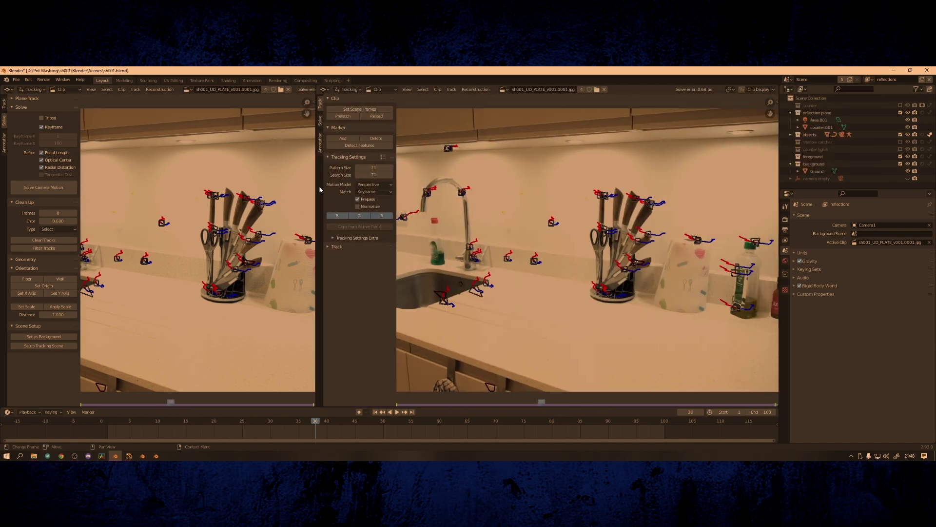
click(324, 89)
click(349, 136)
middle_drag(543, 247, 491, 224)
key(g)
click(412, 280)
scroll(424, 279, down, 6)
key(g)
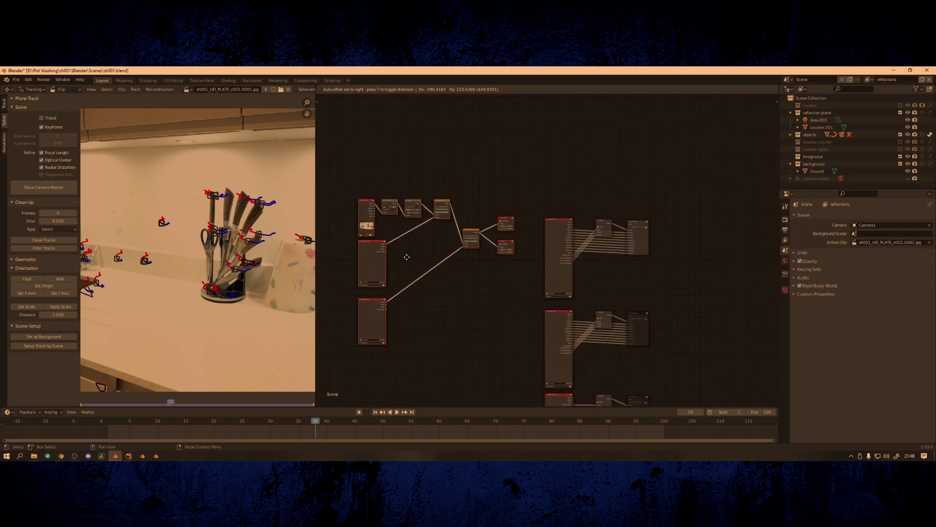
scroll(487, 244, up, 2)
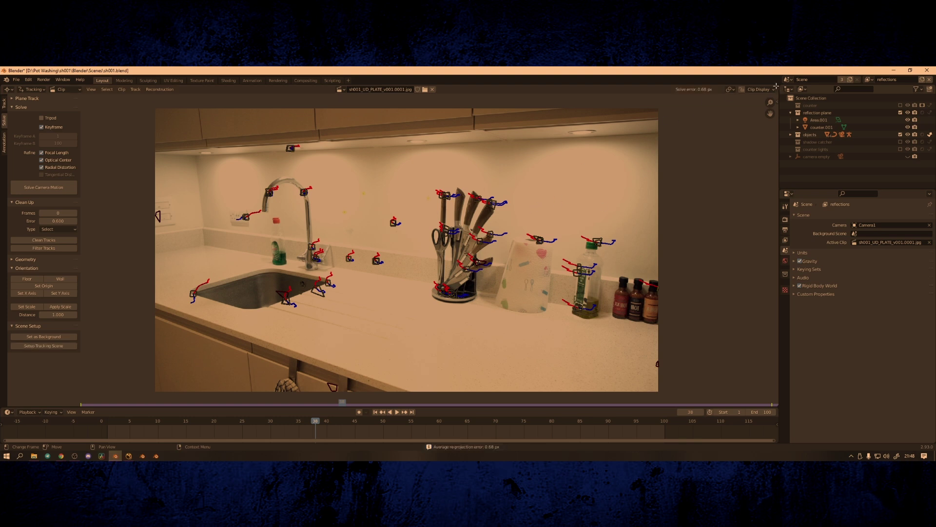
- Change the clip editor to a 3D viewport and add a new camera to the scene
click(9, 89)
click(24, 108)
scroll(351, 265, down, 8)
key(F3)
text(cam)
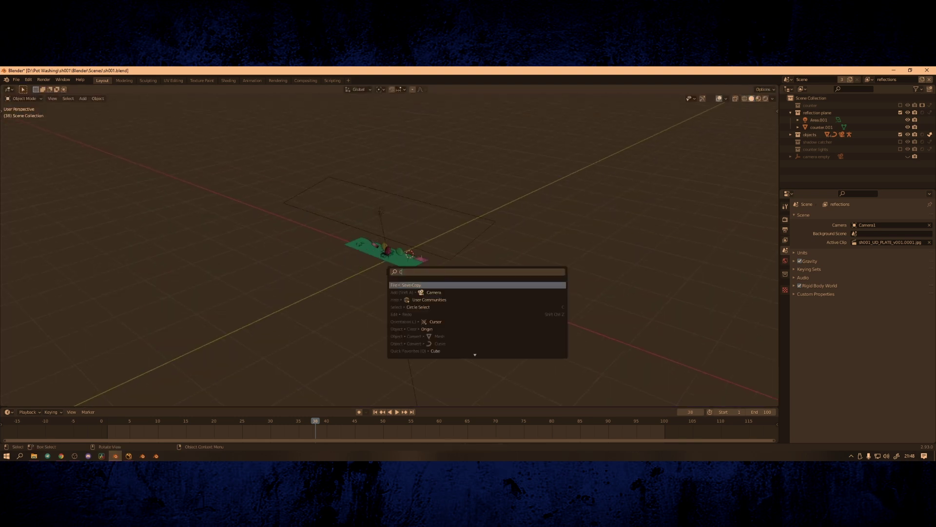
key(Return)
- Add a Camera Solver constraint to the new camera and move the timeline to frame 25 to check its motion
click(784, 318)
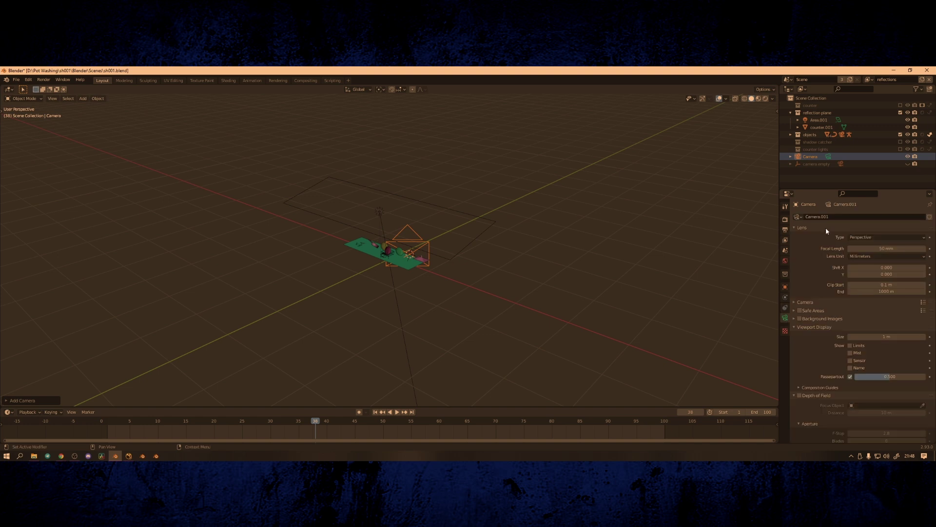
click(784, 308)
click(812, 219)
click(778, 235)
drag(312, 425, 241, 442)
scroll(493, 255, up, 4)
middle_drag(493, 255, 447, 268)
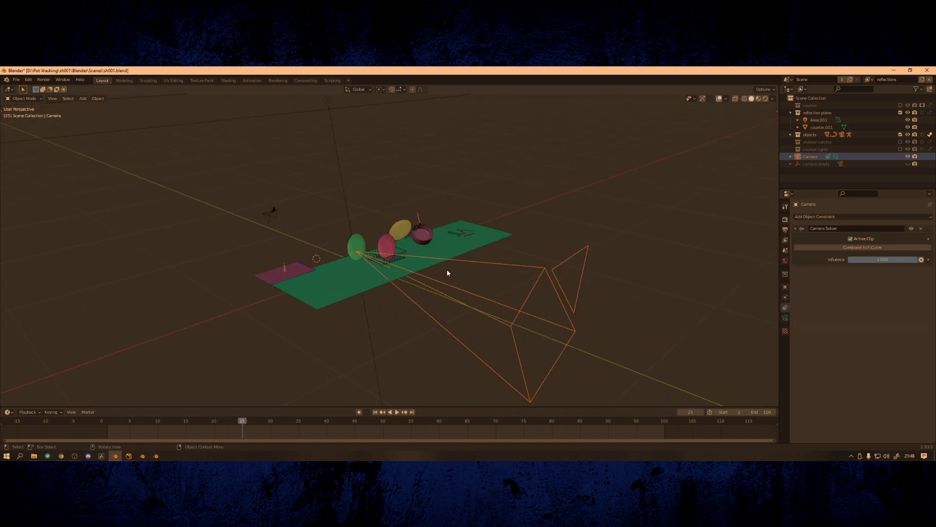
- Enable the Motion Tracking overlay in the viewport
scroll(447, 269, down, 4)
click(726, 99)
click(690, 245)
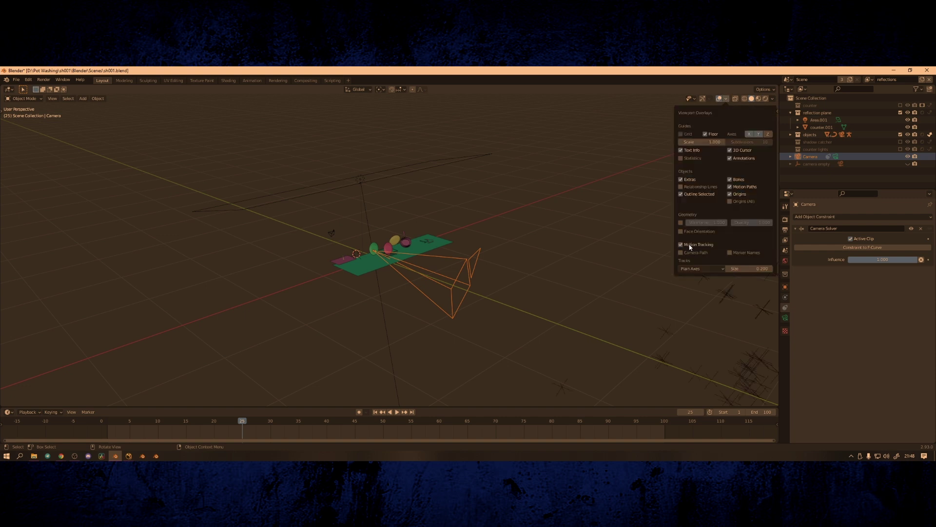
- From the right orthographic view, move the solved camera, scale it, and move it again to line up with the scene
scroll(545, 316, down, 6)
key(KP_3)
key(g)
click(492, 242)
key(s)
click(465, 228)
key(g)
click(405, 263)
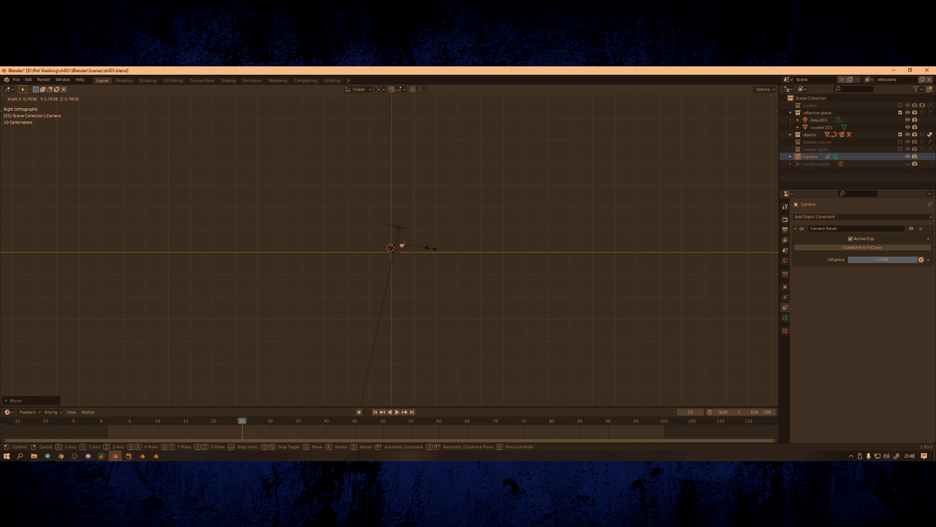
- Check the alignment from the front, top and camera views around frame 25, and delete the picked object
key(KP_1)
middle_drag(414, 254, 389, 296)
key(KP_7)
key(KP_0)
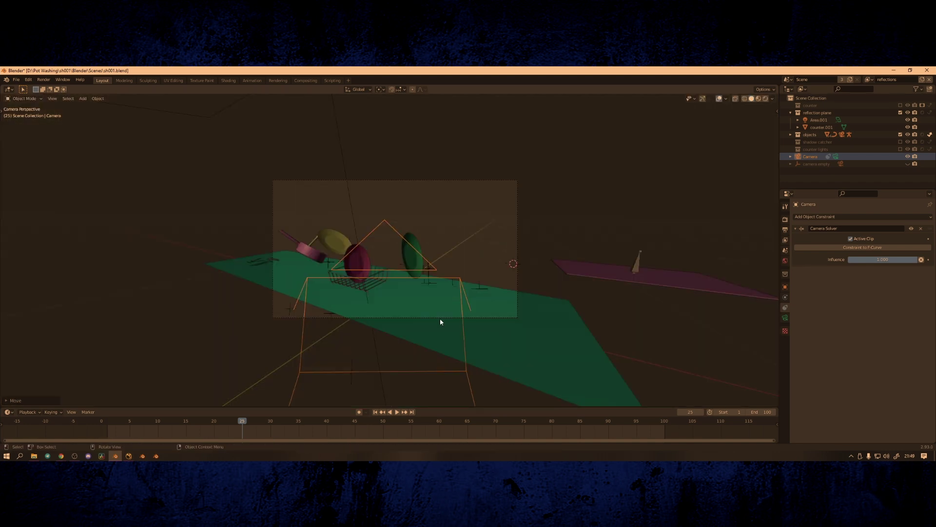
click(344, 355)
scroll(344, 355, up, 1)
mouse_move(236, 427)
mouse_down()
mouse_move(434, 432)
mouse_move(243, 430)
mouse_move(438, 423)
mouse_move(241, 426)
mouse_up()
click(396, 223)
key(Delete)
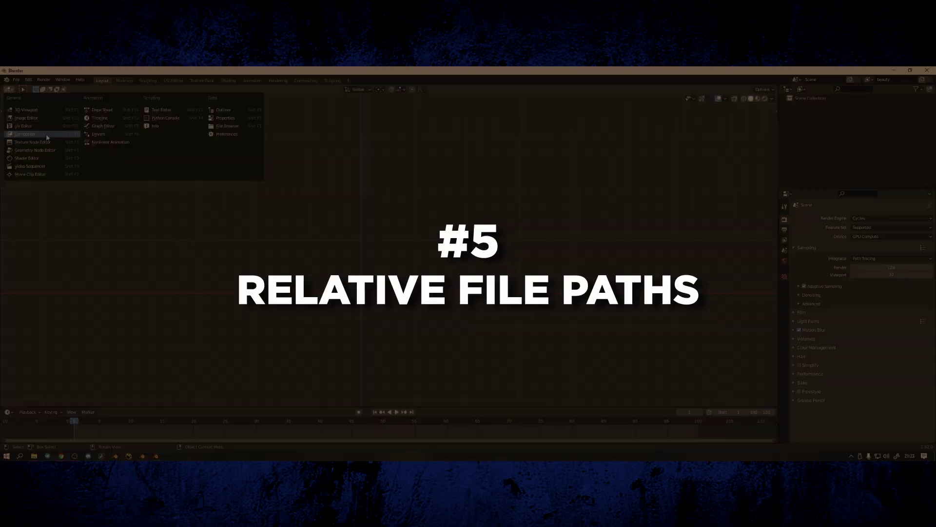
- Open the Compositor and highlight the whole output path in the beauty File Output node
click(48, 137)
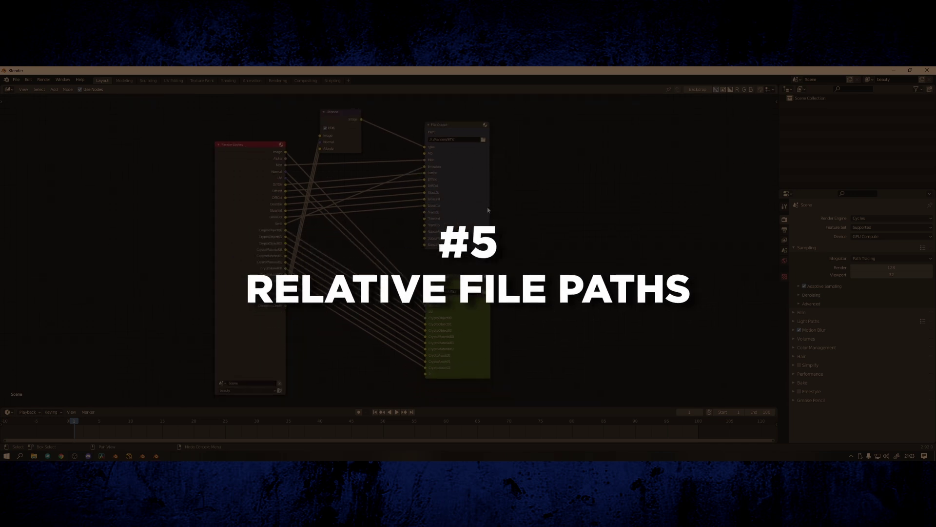
scroll(498, 222, up, 5)
middle_drag(466, 159, 420, 304)
scroll(430, 235, up, 8)
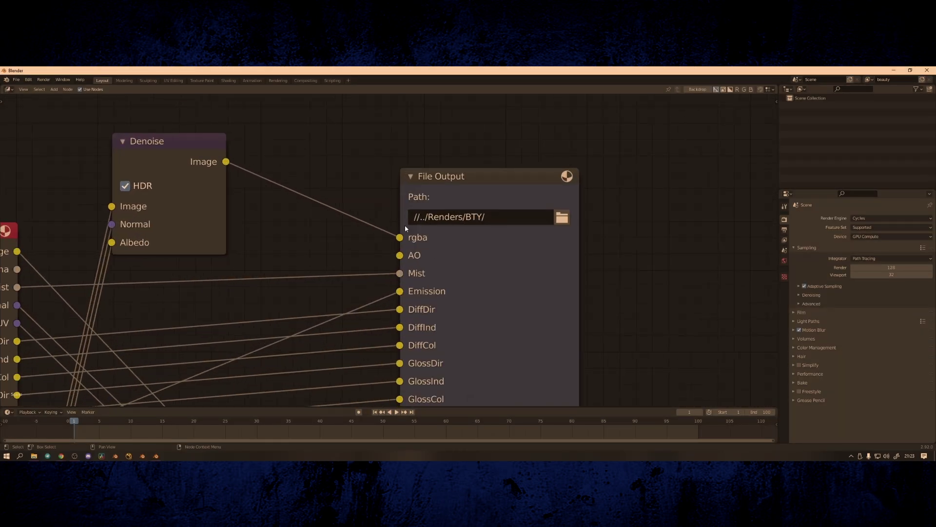
click(415, 217)
click(417, 217)
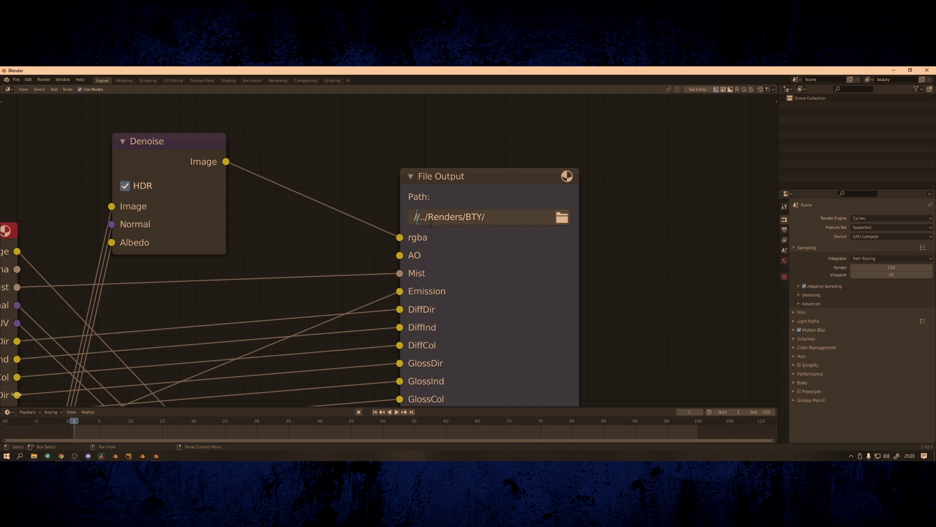
drag(478, 215, 271, 212)
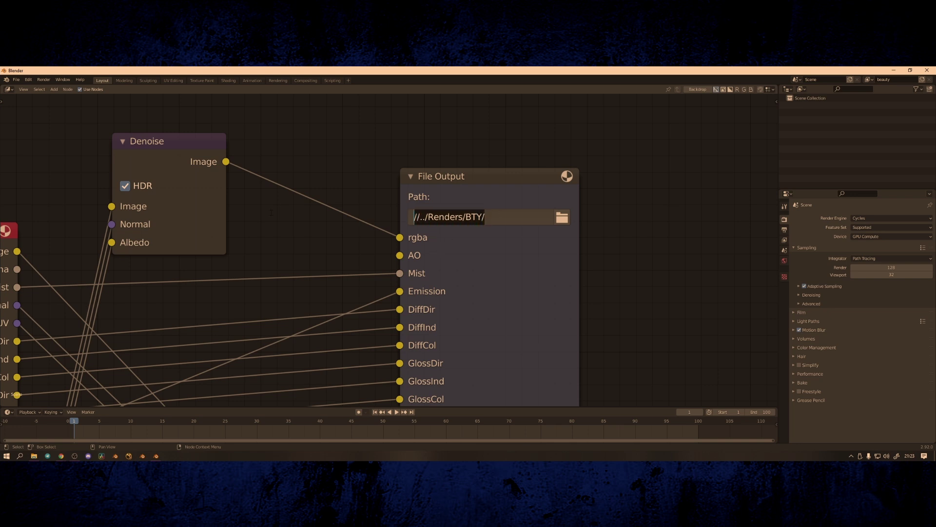
- Examine the parts of the relative path one by one: the parent-folder dots, the Renders folder and the BTY subfolder
click(545, 224)
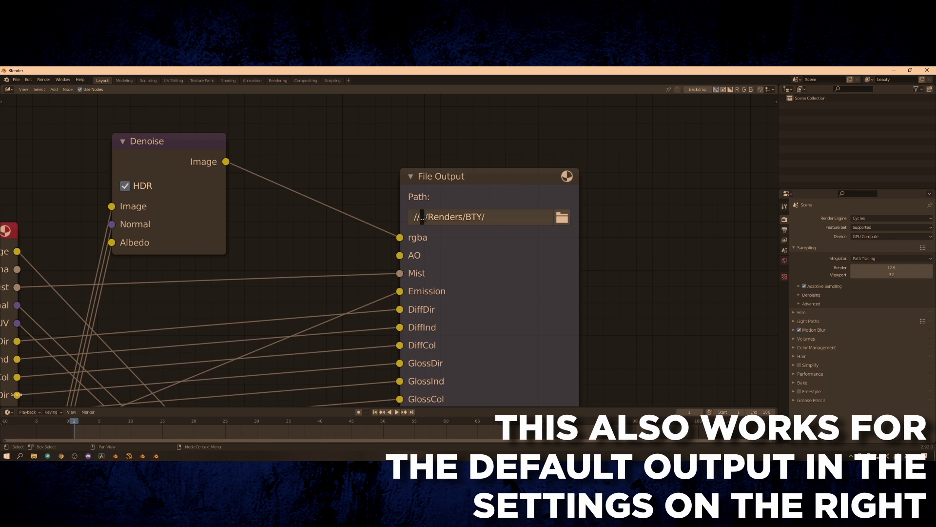
key(shift+End)
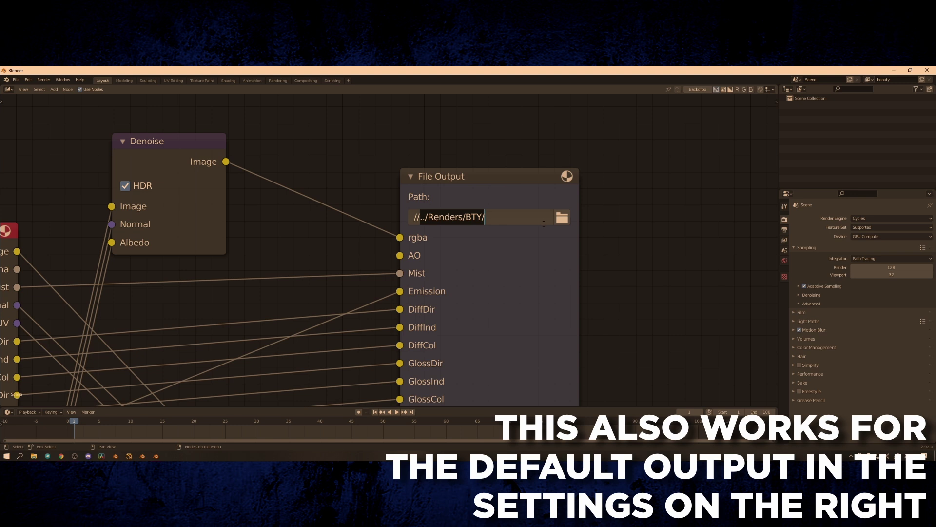
click(534, 221)
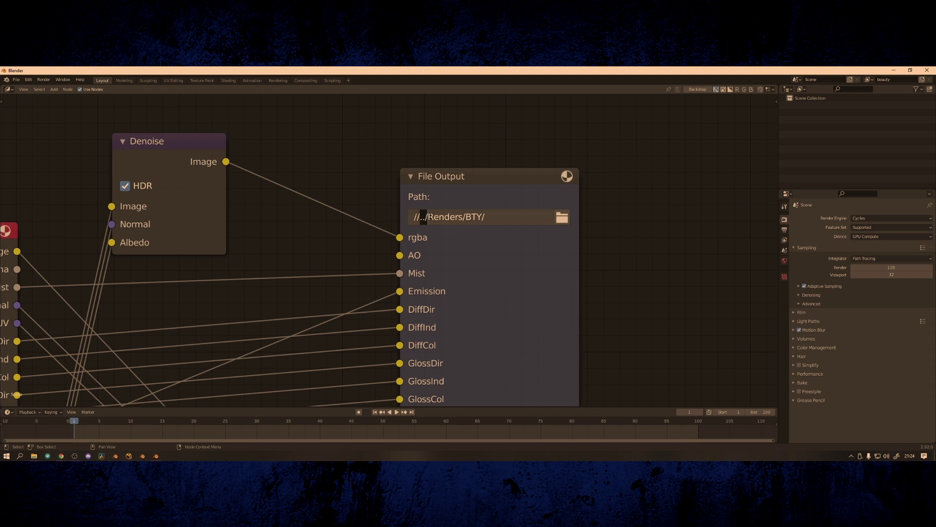
key(shift+Right)
key(shift+Right)
key(shift+Right)
key(shift+Right)
key(shift+Right)
key(shift+Right)
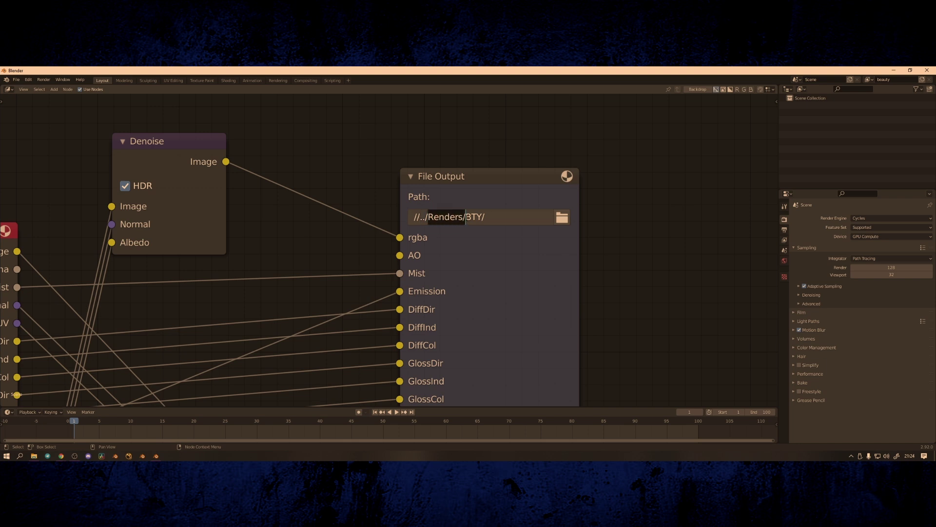
key(Right)
key(shift+End)
key(End)
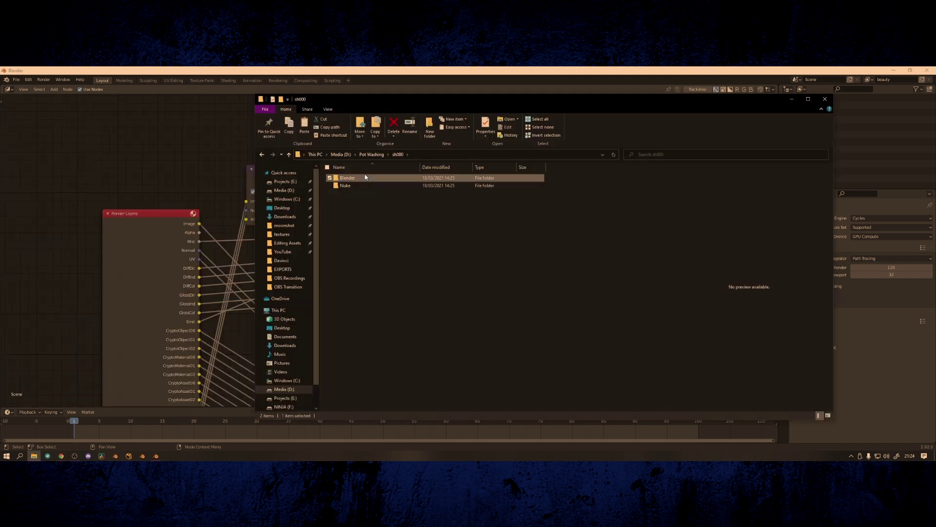
- In File Explorer, look into the shot's Blender Scenes folder, go back up to Blender, view the Renders folder, and close the window
double_click(365, 177)
double_click(370, 201)
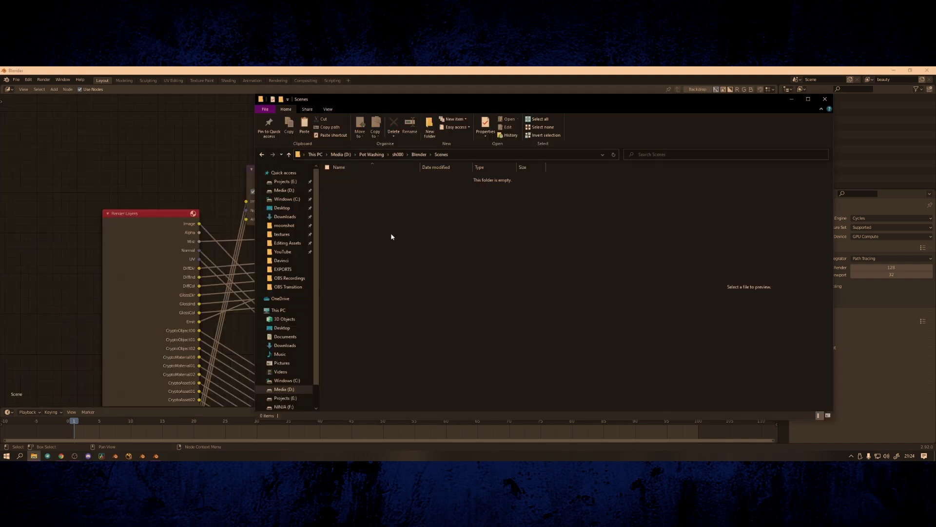
click(417, 155)
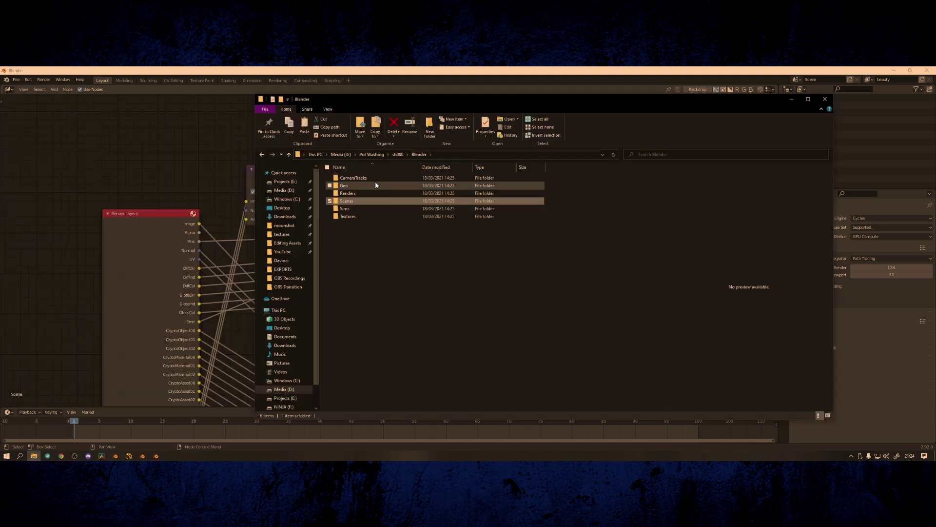
double_click(373, 194)
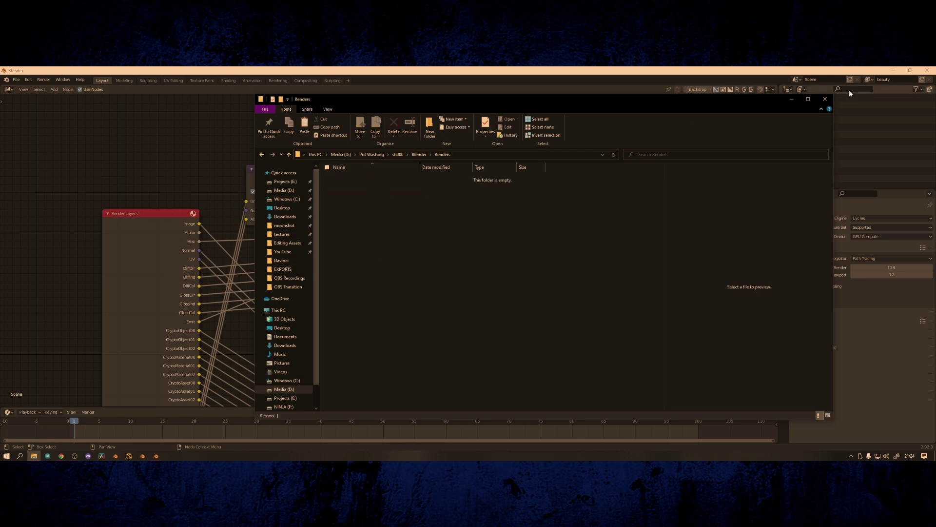
click(824, 99)
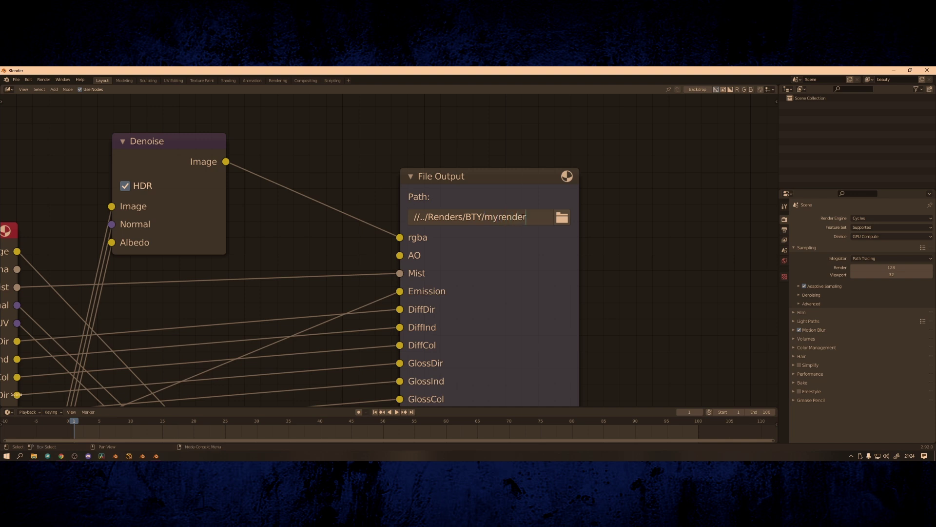
- Set the beauty File Output path to //../Renders/BTY/myrender_v001 and widen the node to fit the full path
text(_v001)
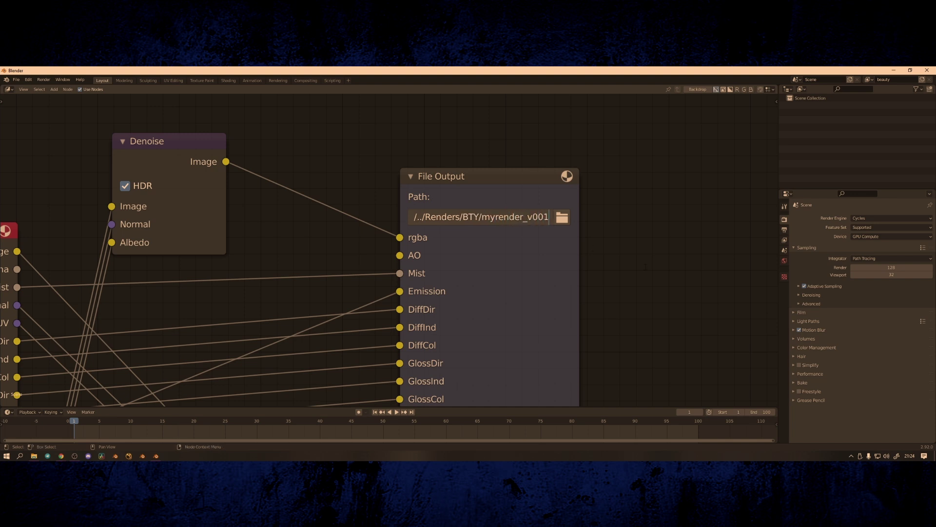
key(Return)
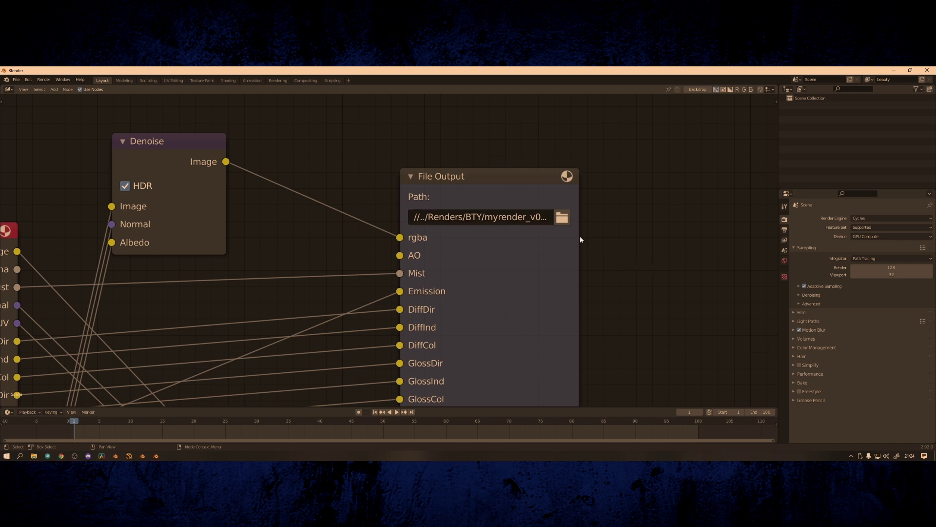
drag(580, 238, 658, 245)
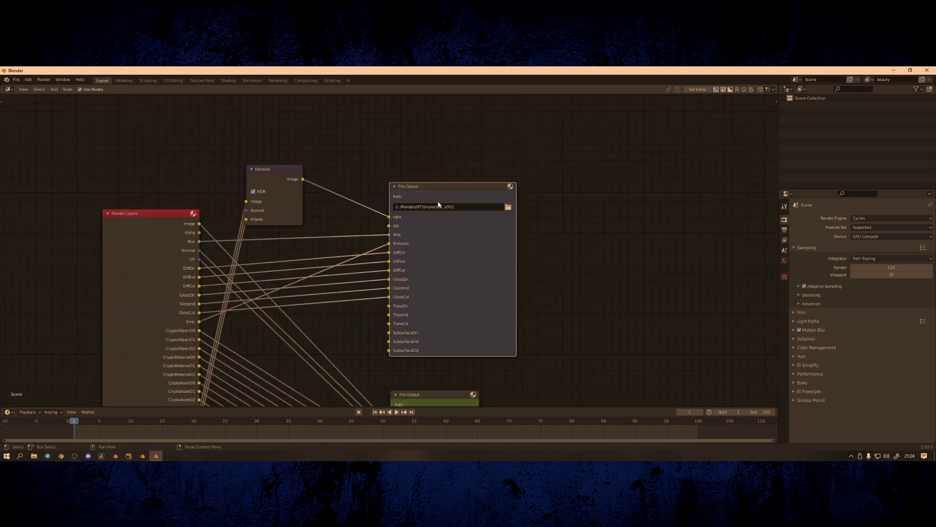
- Edit the beauty File Output path again, re-entering myrender_v001 as the file name after //../Renders/BTY/
scroll(439, 205, up, 4)
click(448, 190)
drag(408, 190, 439, 190)
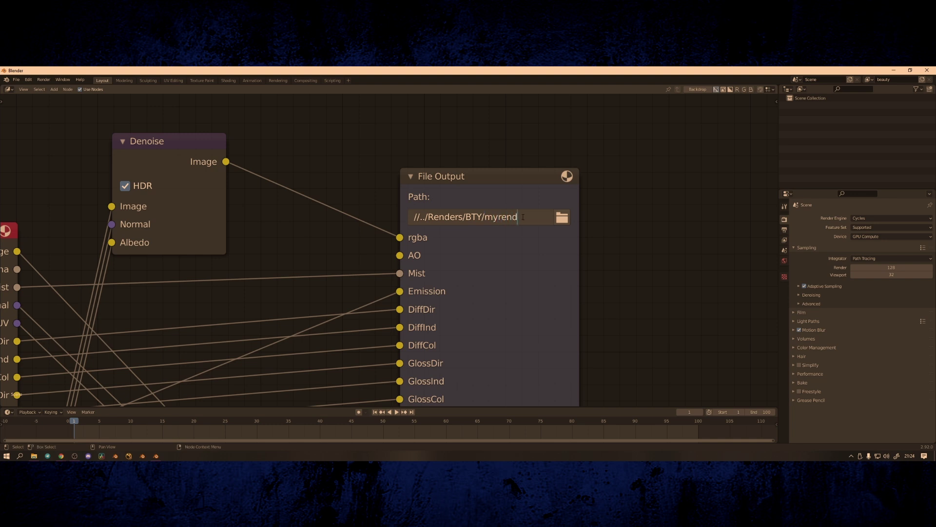
text(myrender_v001)
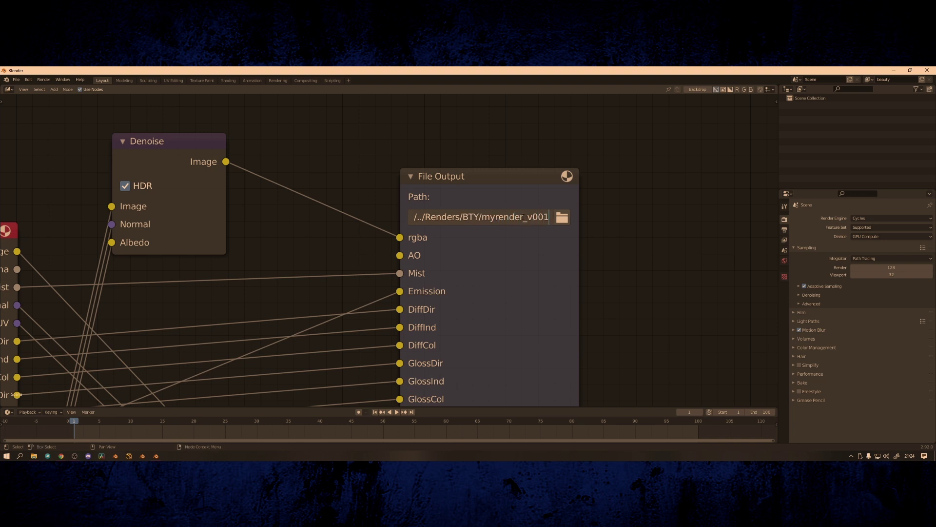
key(Return)
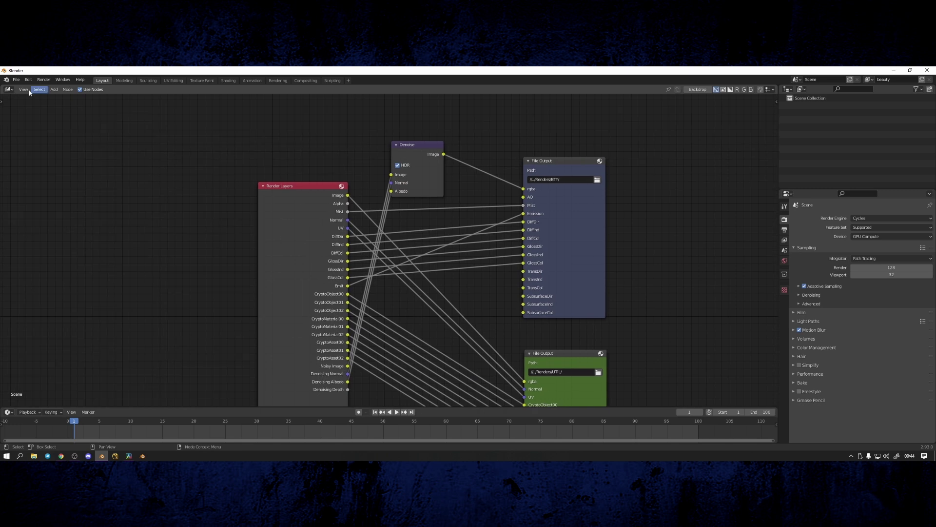
click(22, 81)
mouse_move(39, 214)
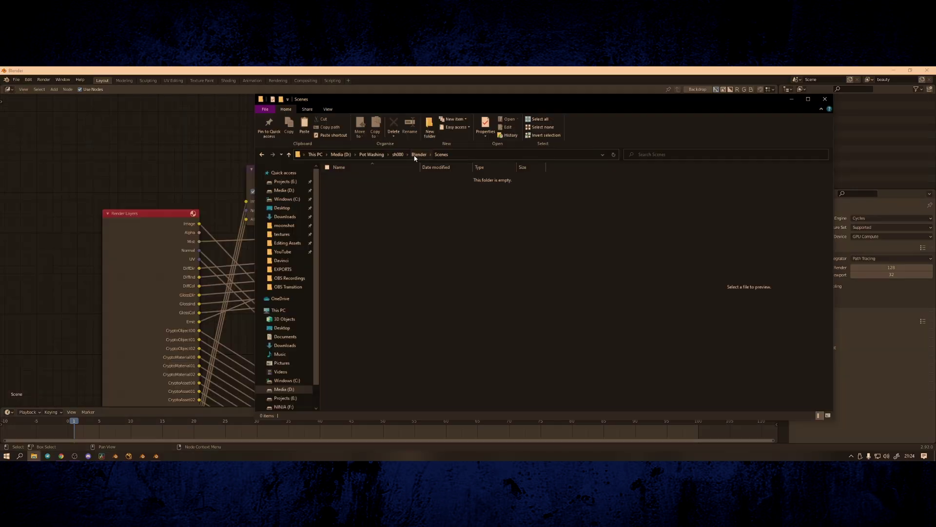
- In File Explorer, go up from the Scenes folder to the Blender folder and view its Renders folder
click(418, 154)
double_click(374, 193)
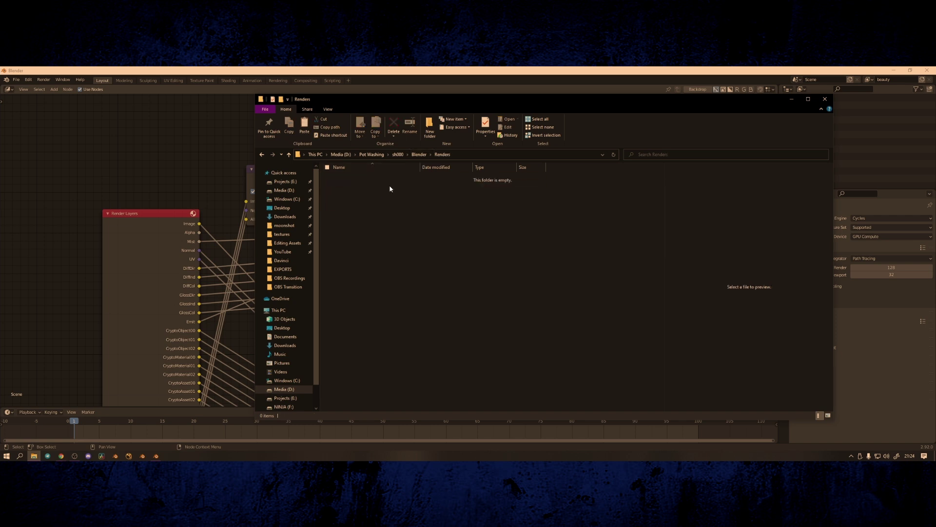